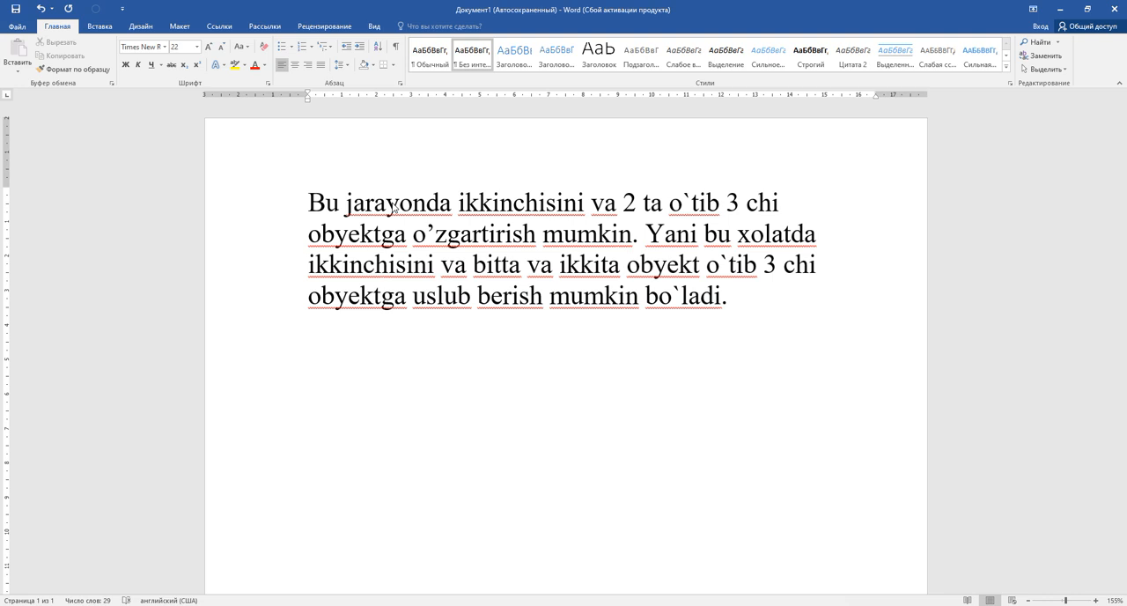
Make the word "jarayonda" in the paragraph's first line bold
drag(346, 202, 451, 202)
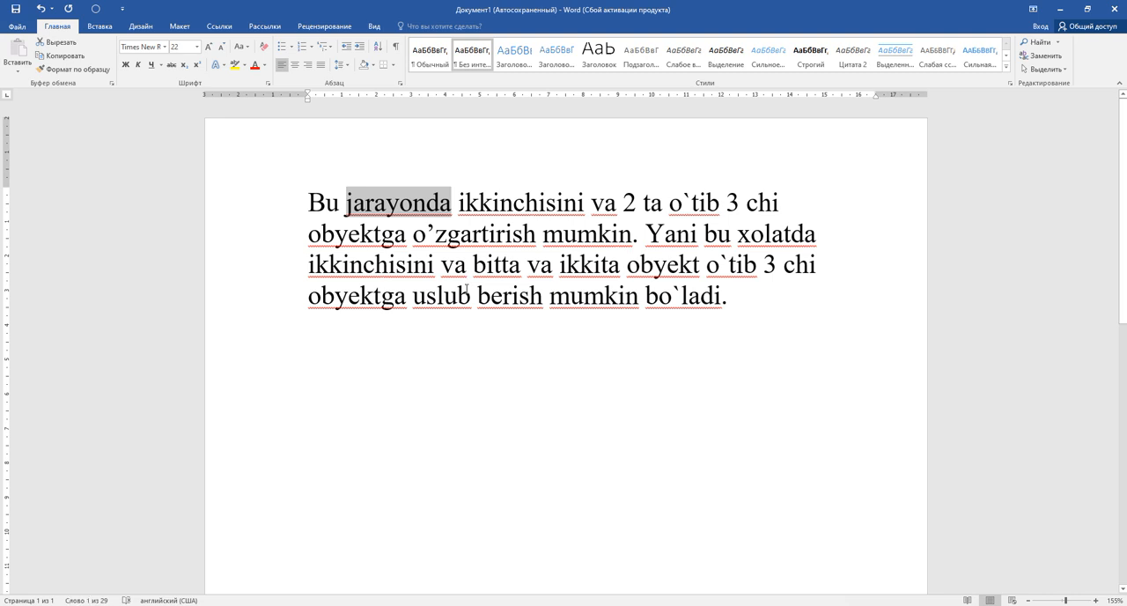
click(128, 65)
click(128, 65)
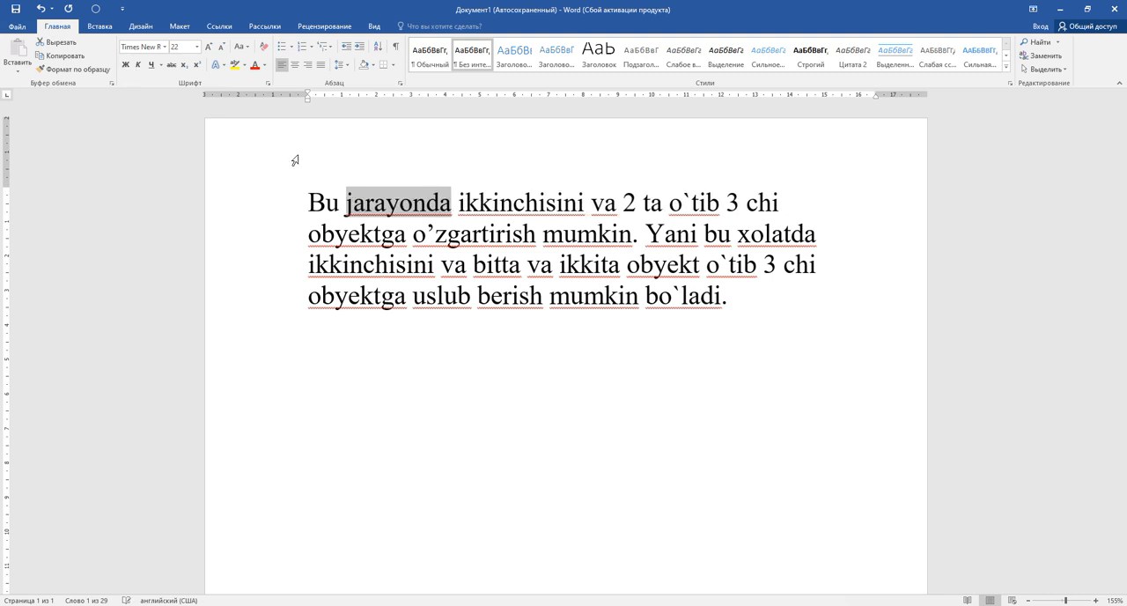
click(399, 203)
click(387, 203)
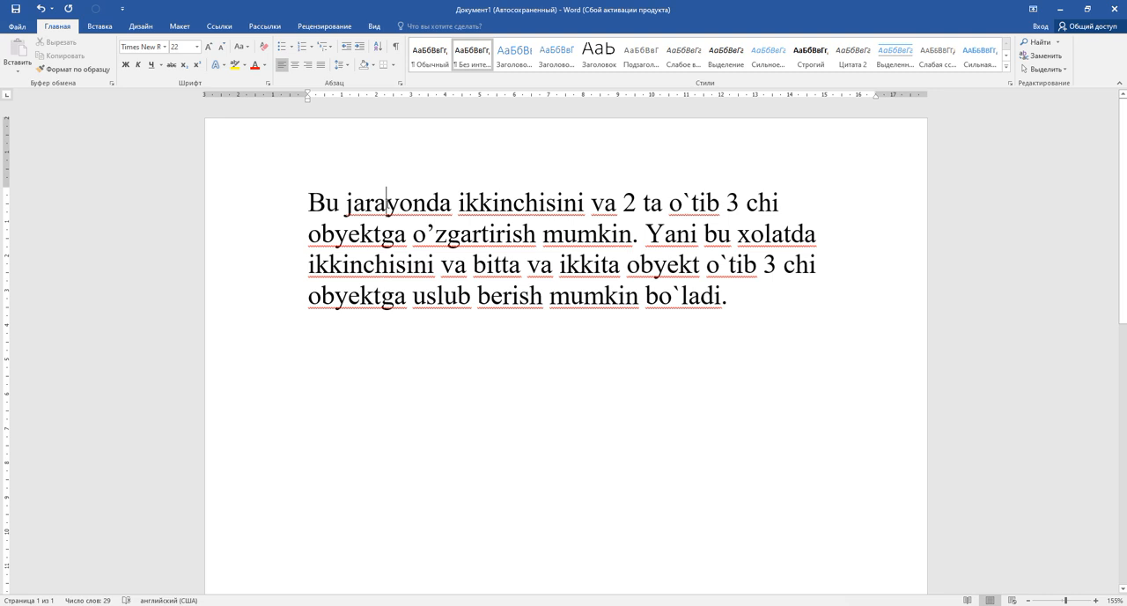
key(ctrl+b)
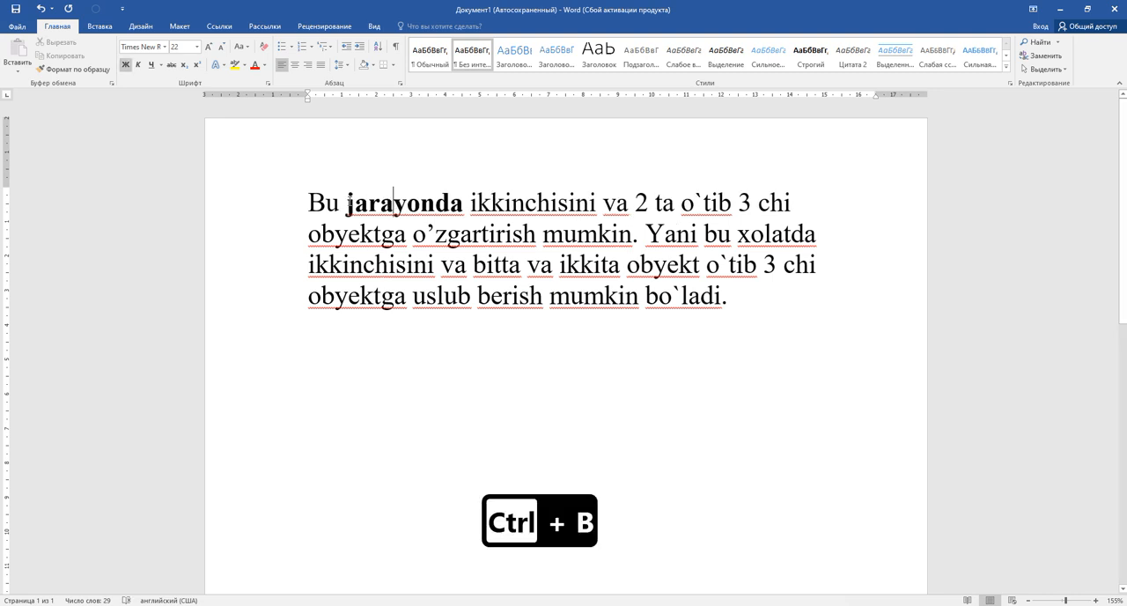
drag(346, 202, 439, 205)
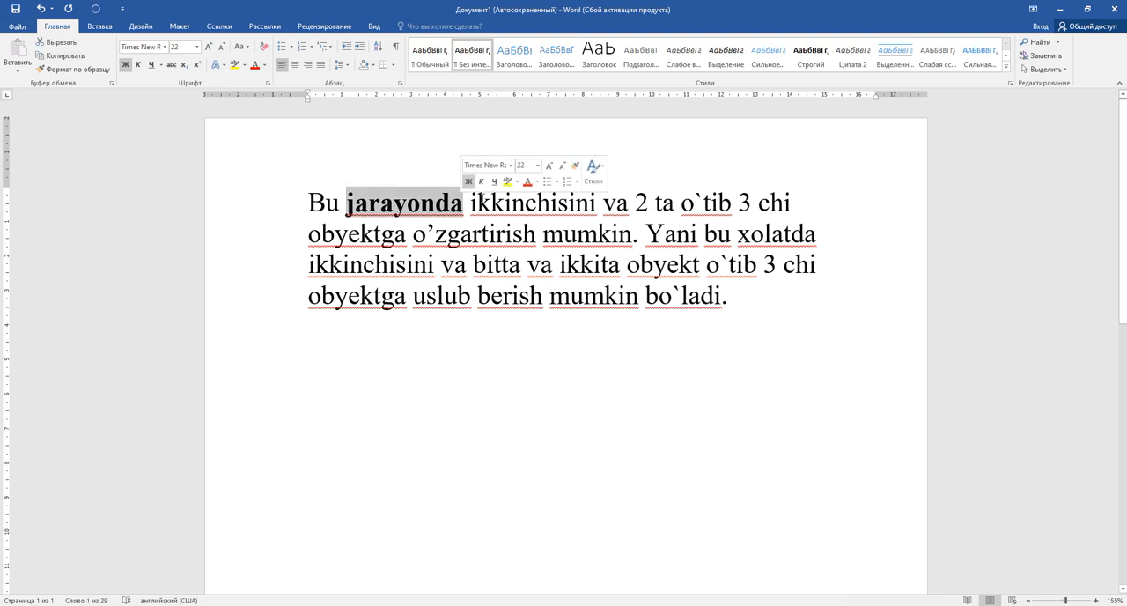
Italicize the word "ikkinchisini" in the paragraph's first line
click(526, 202)
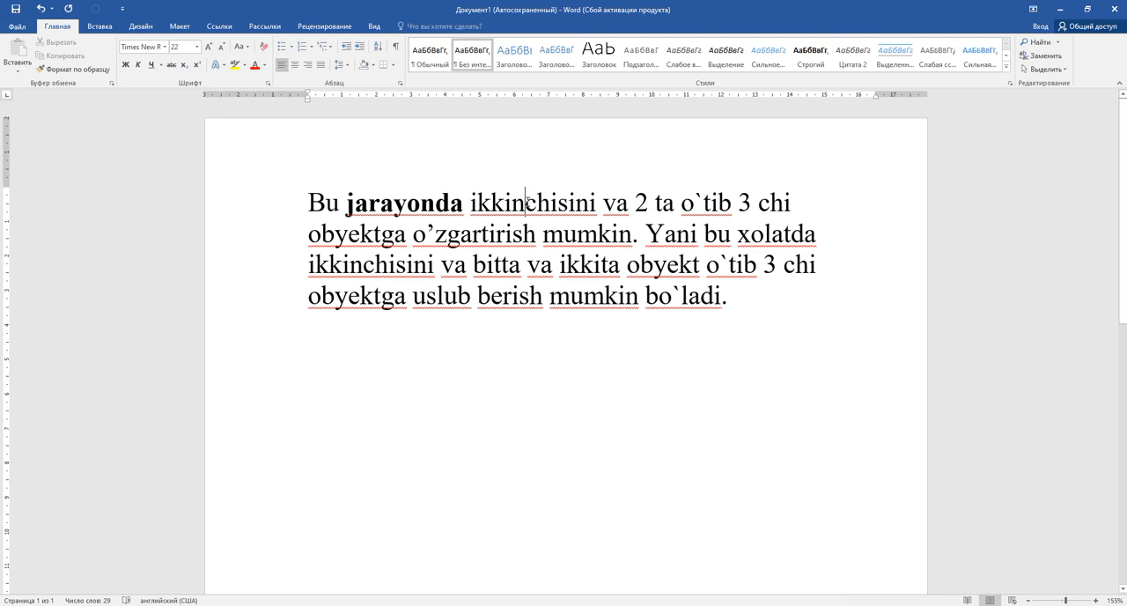
key(ctrl+i)
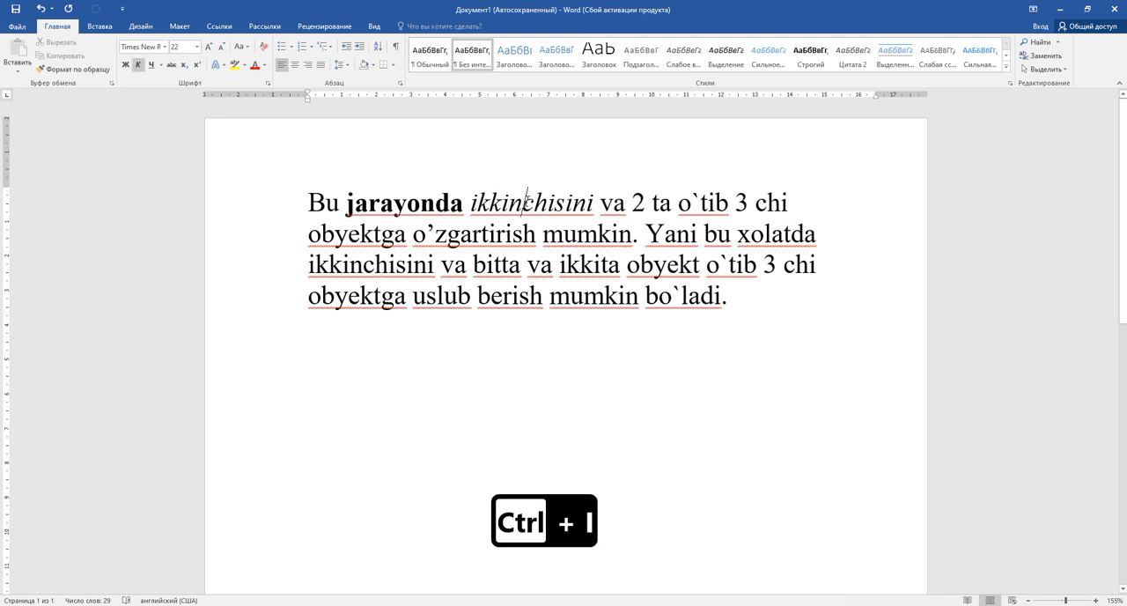
drag(471, 202, 595, 202)
click(598, 233)
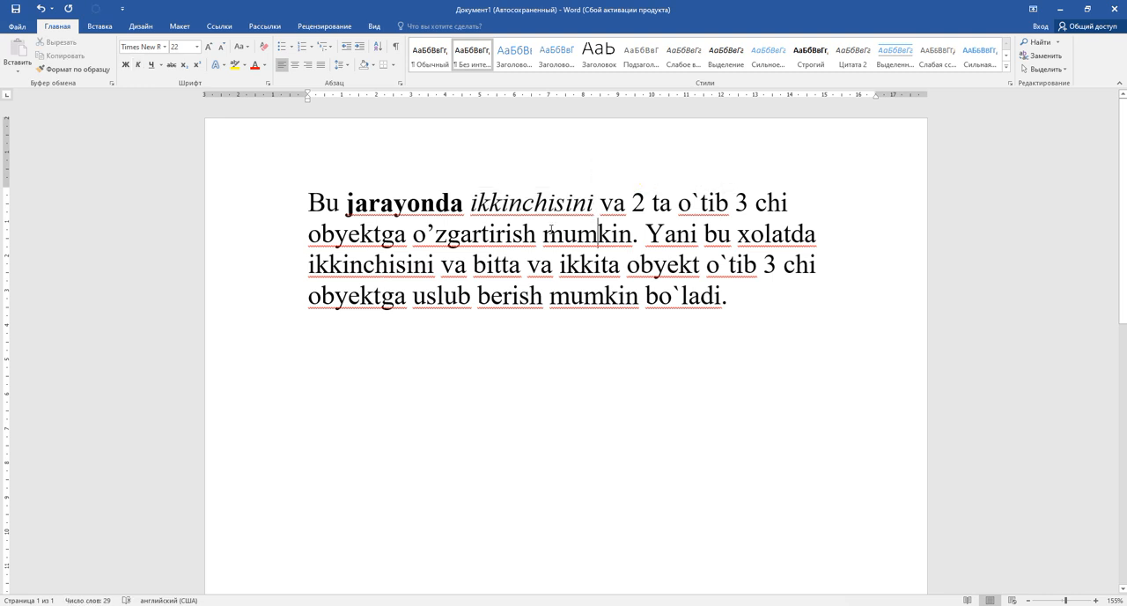
Underline the word "obyektga" at the start of the paragraph's second line
click(361, 233)
key(ctrl+u)
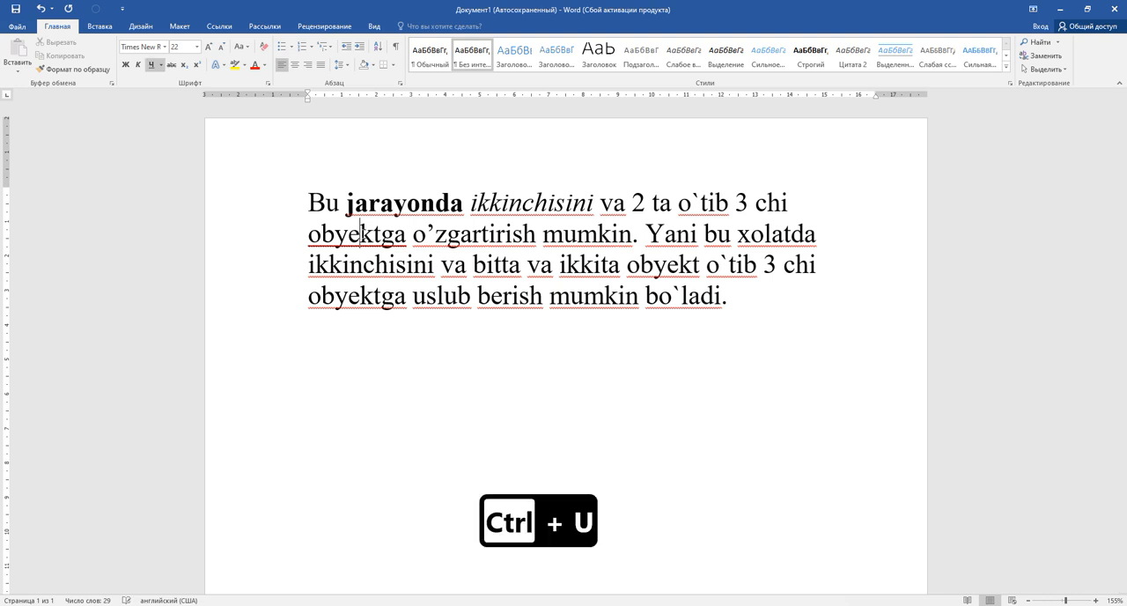
click(343, 264)
drag(406, 237, 335, 239)
click(414, 263)
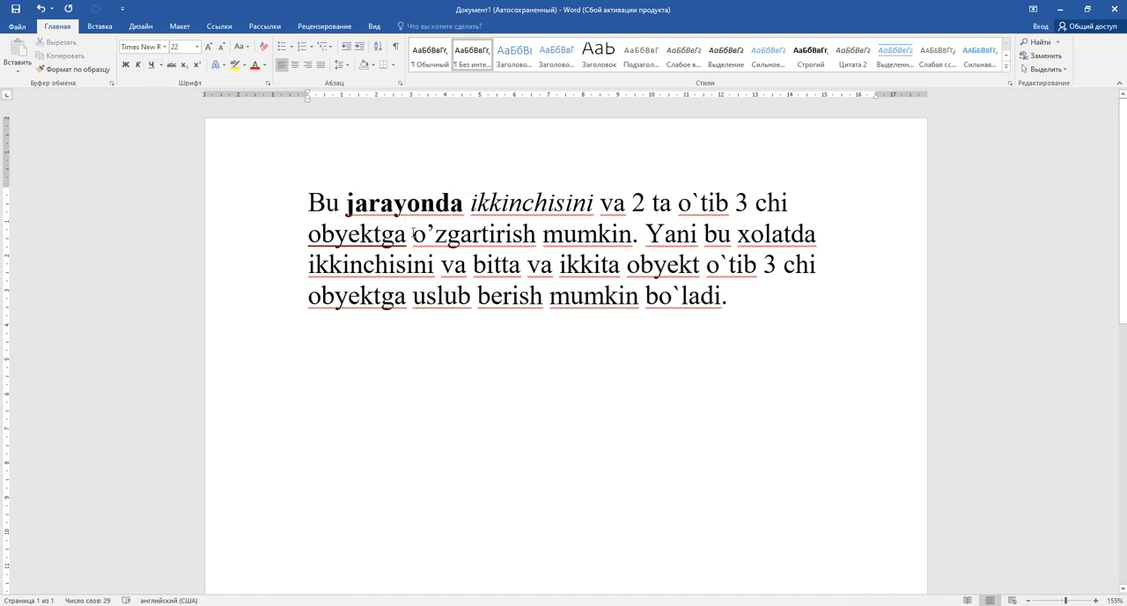
click(472, 234)
click(414, 238)
key(BackSpace)
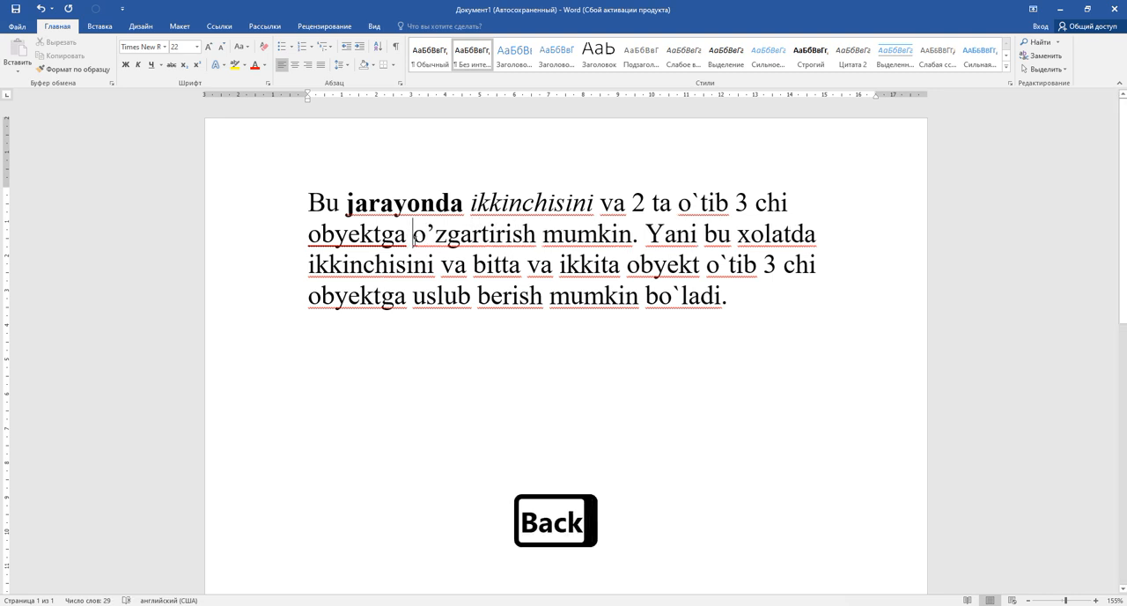
drag(414, 236, 536, 236)
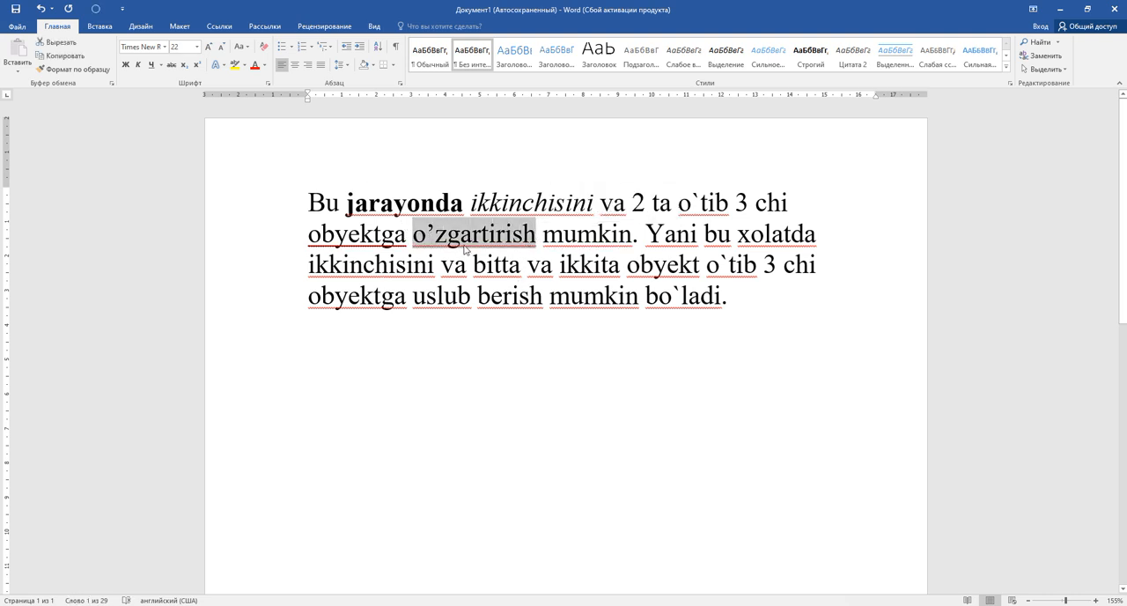
Add the underlined text "Matn matn" below the paragraph, leaving an empty line between them
click(672, 342)
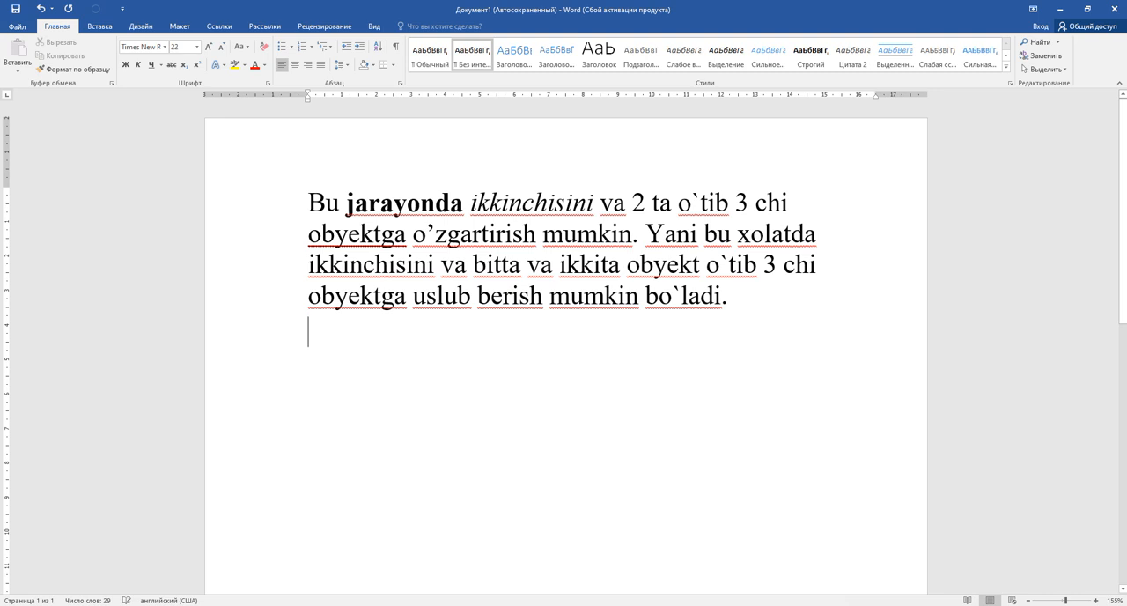
key(Return)
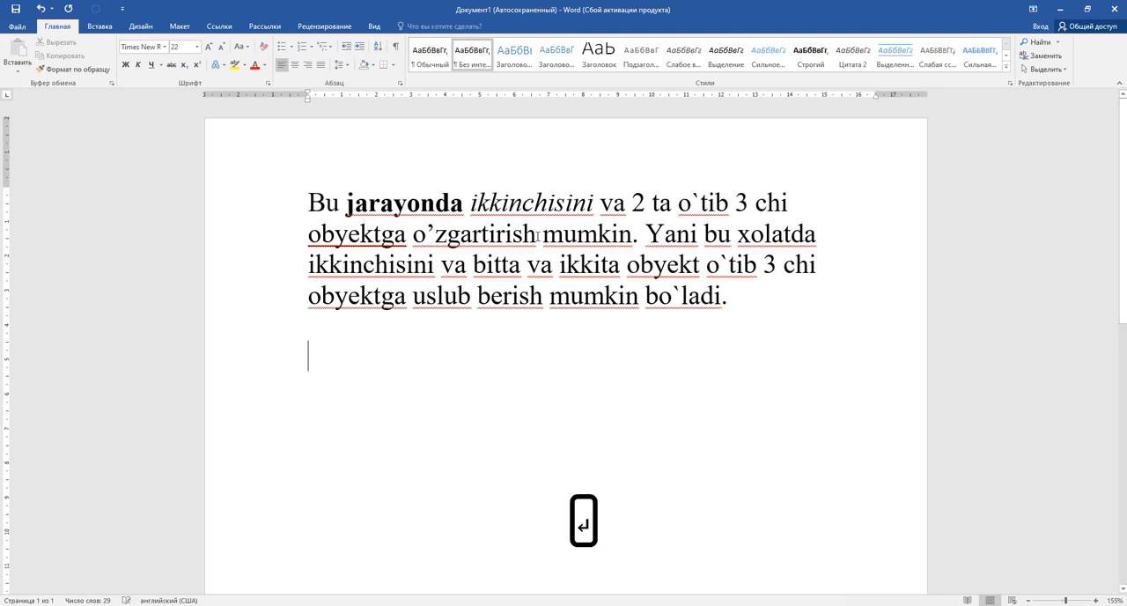
click(152, 66)
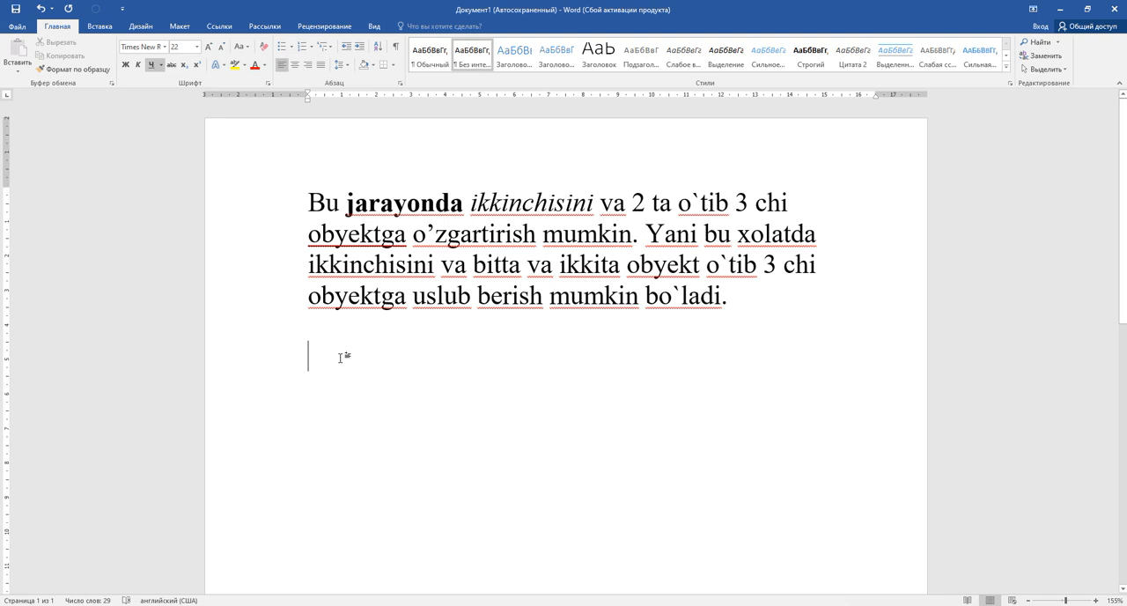
text(matn )
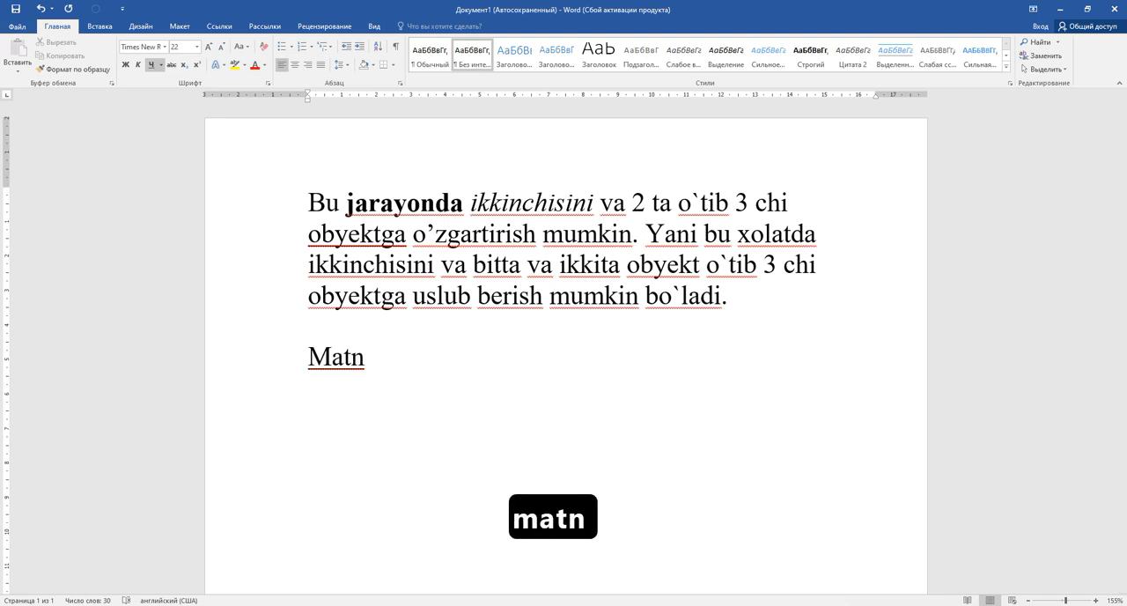
text(n)
key(BackSpace)
text(matn)
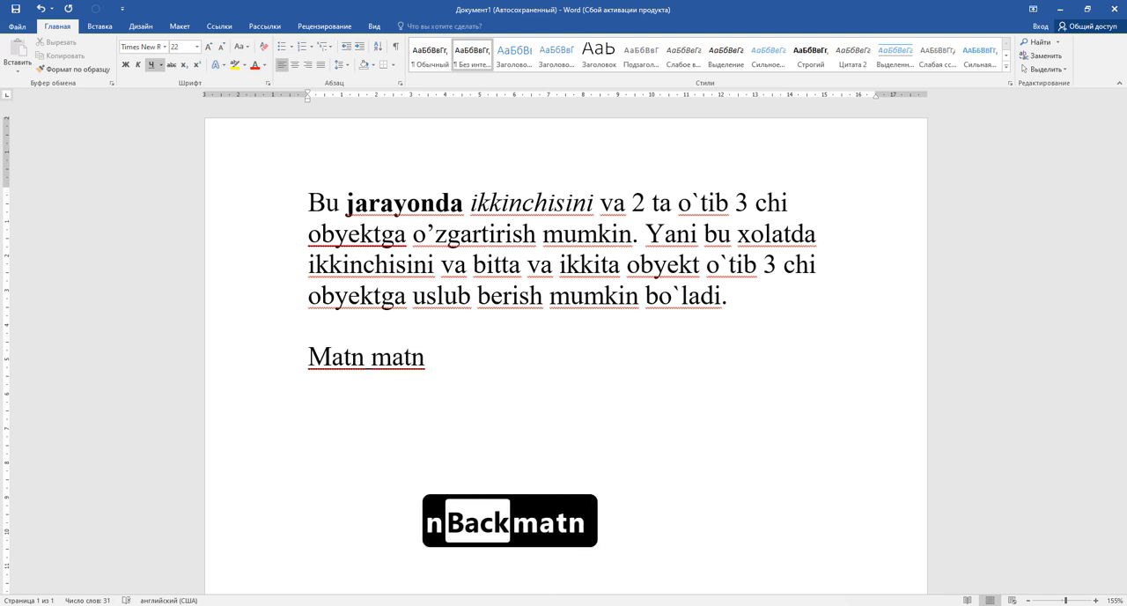
Remove the underline from the space between the two words of "Matn matn"
drag(367, 370, 373, 368)
click(374, 368)
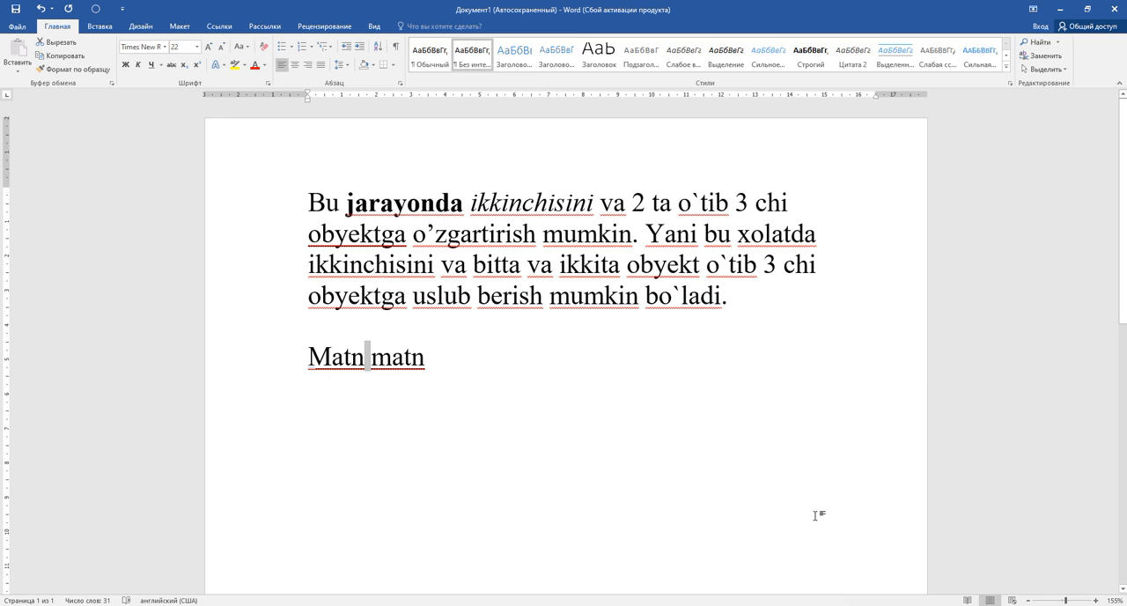
key(ctrl+u)
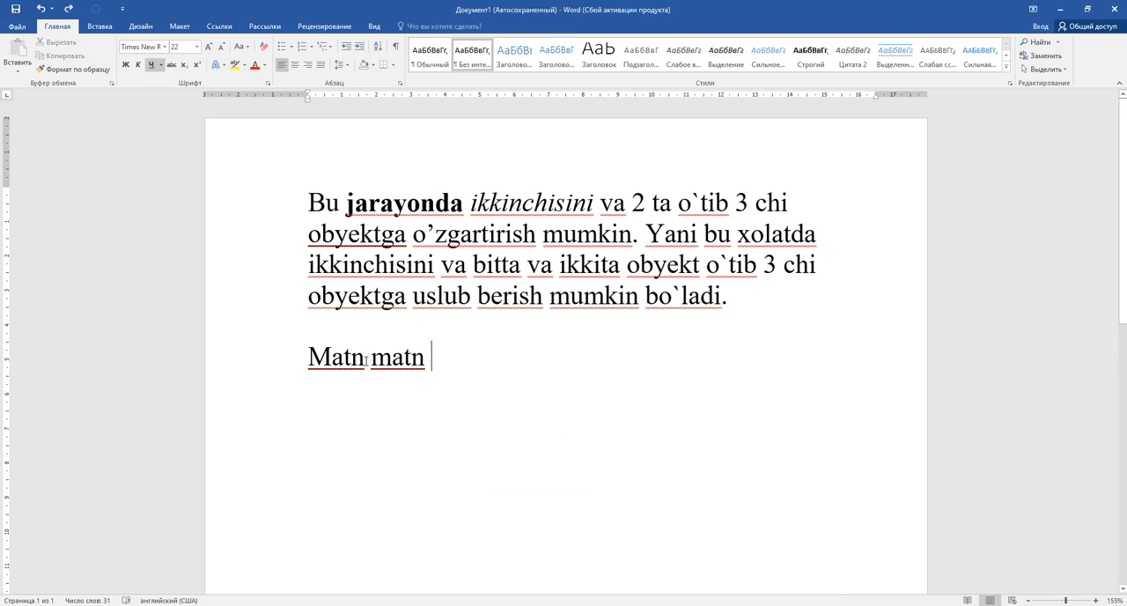
drag(366, 361, 369, 366)
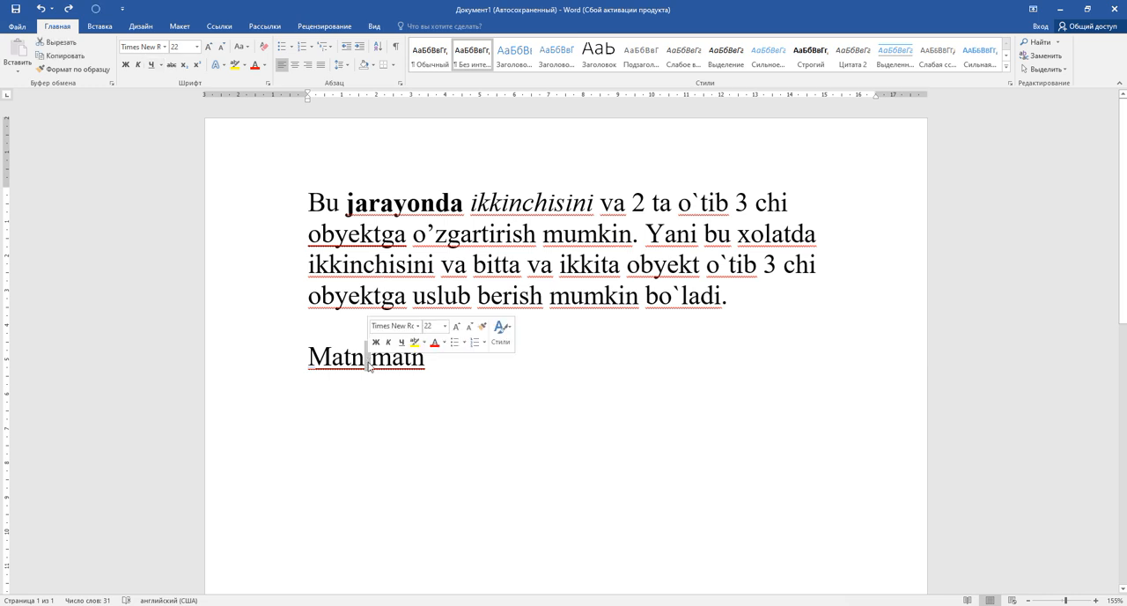
click(430, 364)
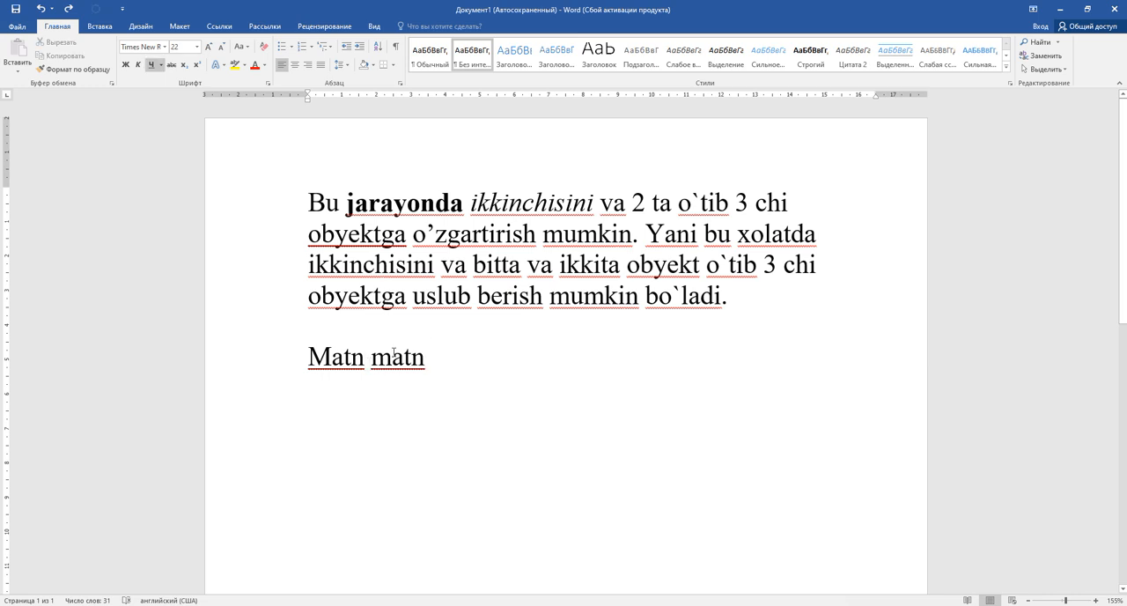
Underline only the words of the whole first paragraph, leaving the spaces without a line
mouse_move(310, 206)
mouse_down()
mouse_move(519, 204)
mouse_move(743, 296)
mouse_move(629, 264)
mouse_move(308, 233)
mouse_move(312, 204)
mouse_up()
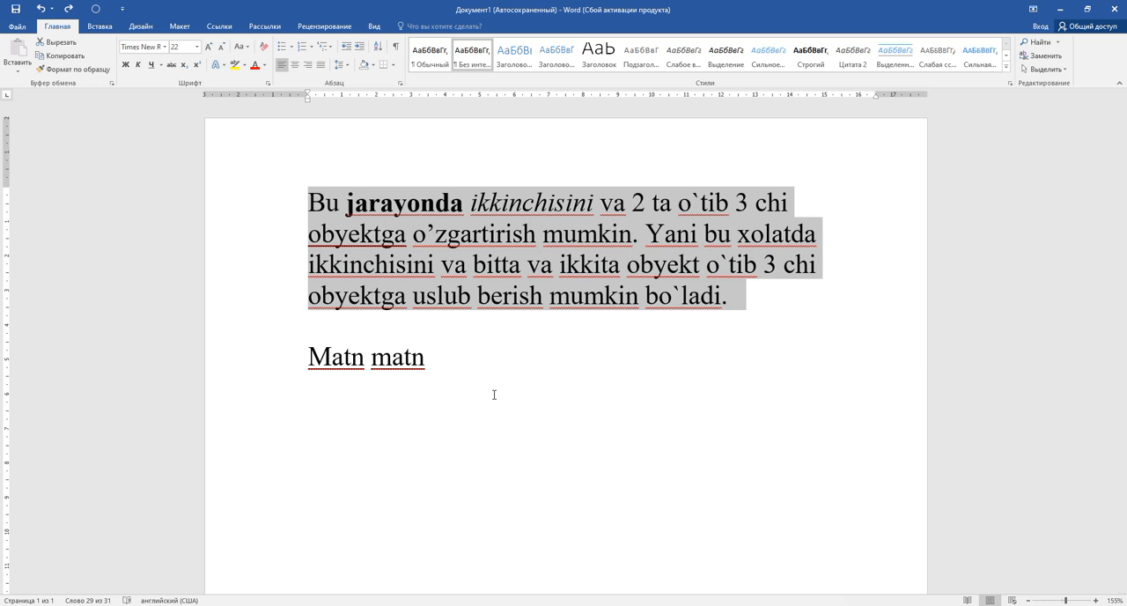
key(ctrl+shift+w)
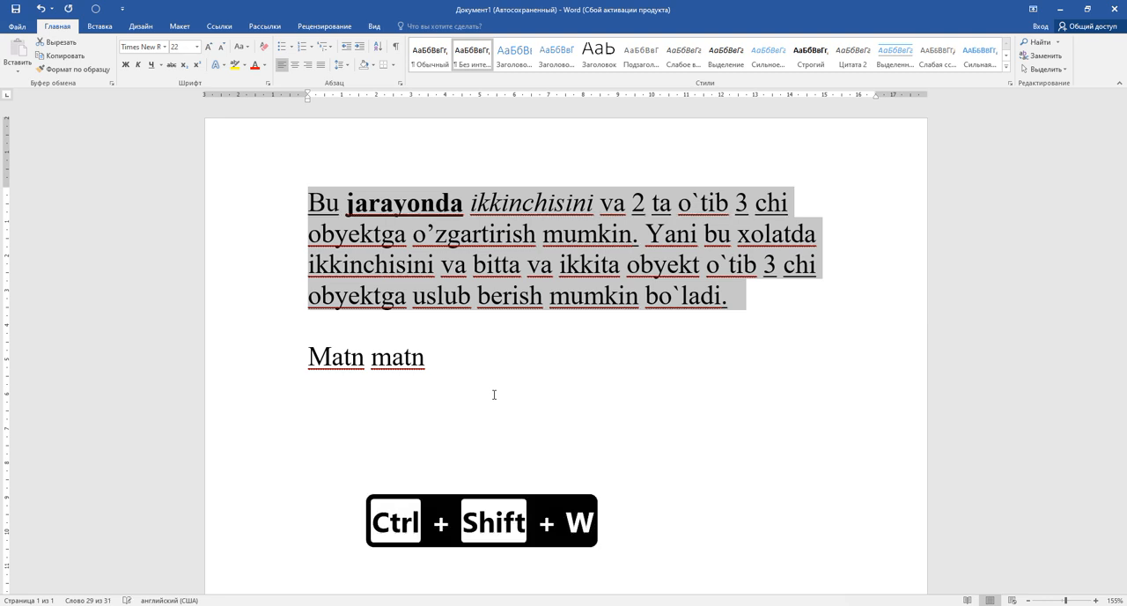
click(622, 386)
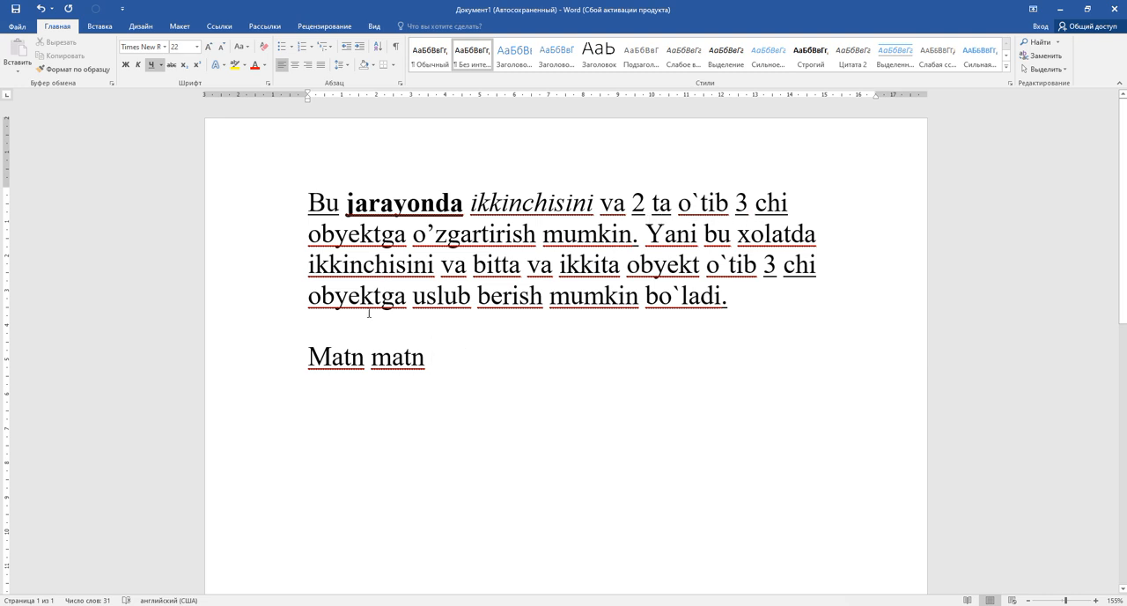
Reapply one continuous underline to the whole "Matn matn" line, including the space between the words
drag(310, 357, 442, 356)
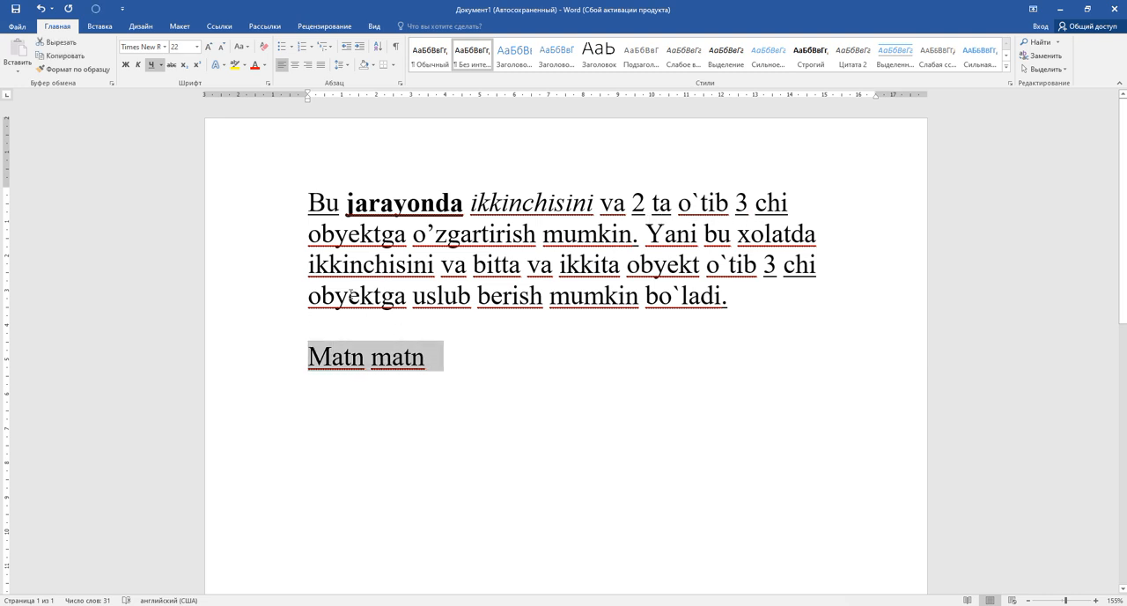
click(149, 66)
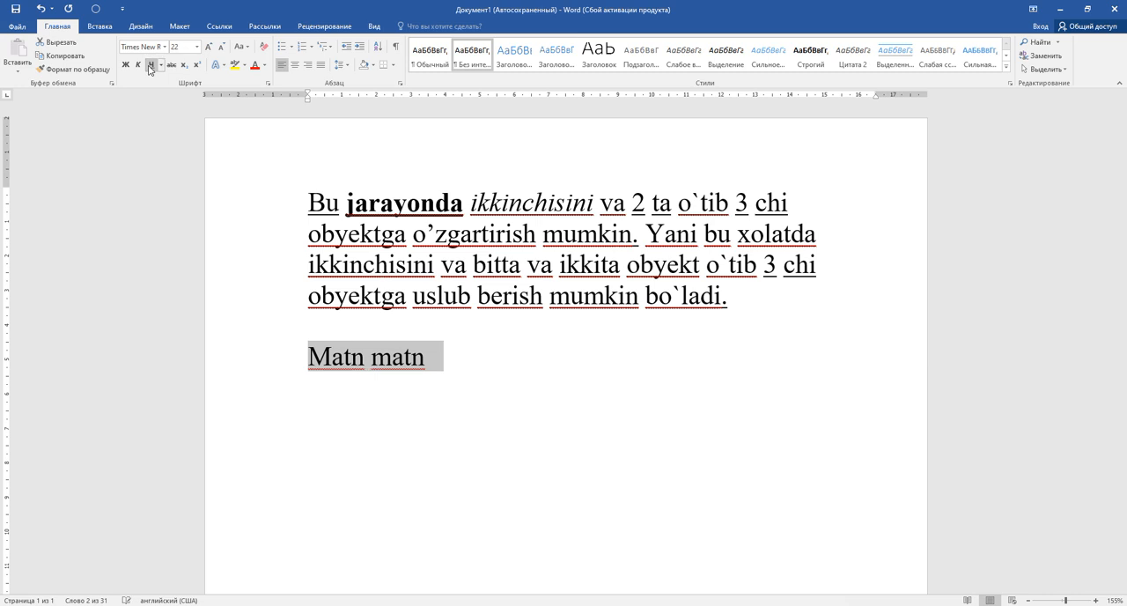
click(149, 67)
click(434, 364)
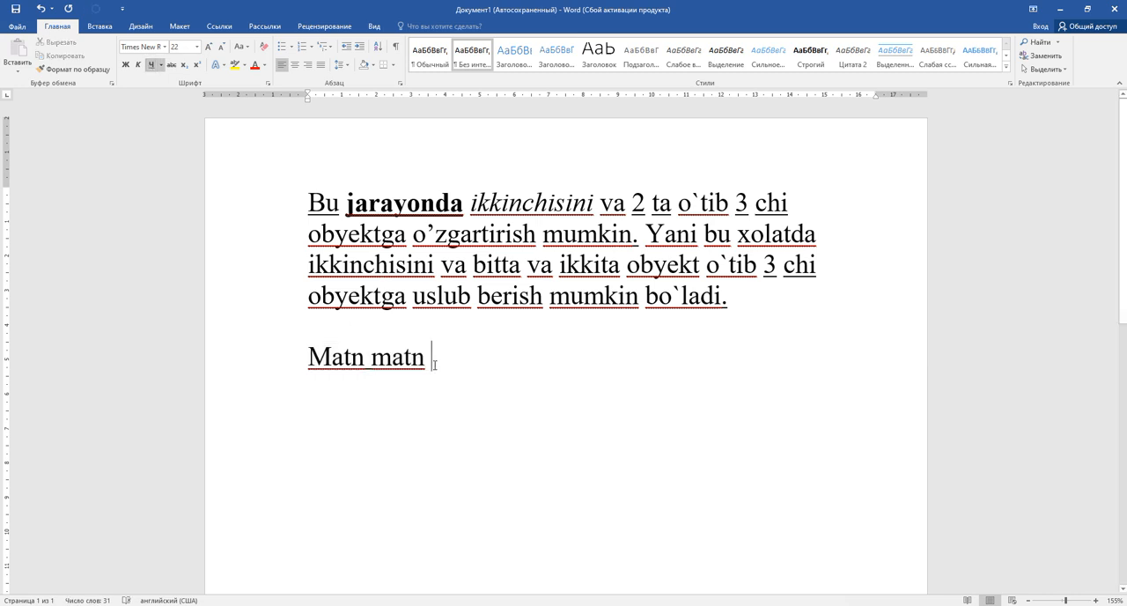
Compare the continuous underline of "Matn matn" with the words-only underline of the paragraph above
double_click(358, 363)
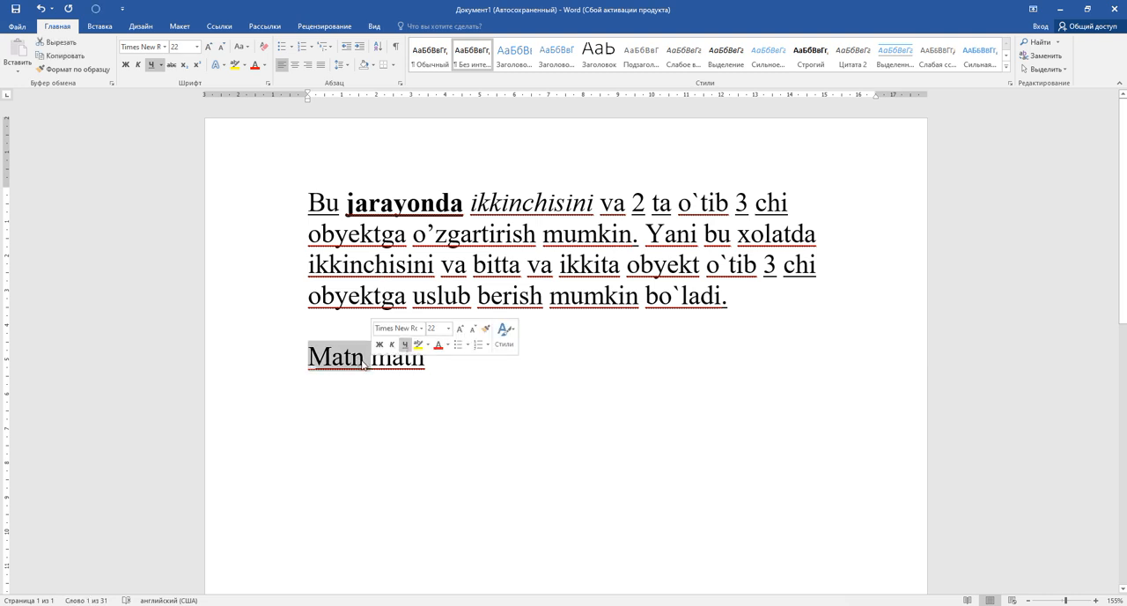
click(390, 395)
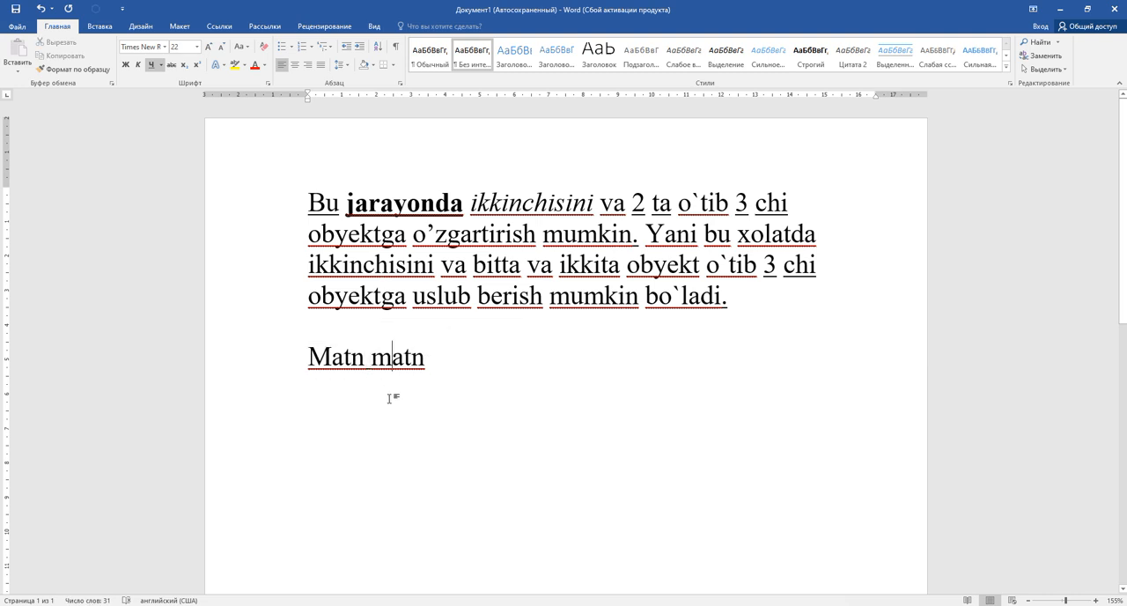
click(294, 211)
double_click(293, 213)
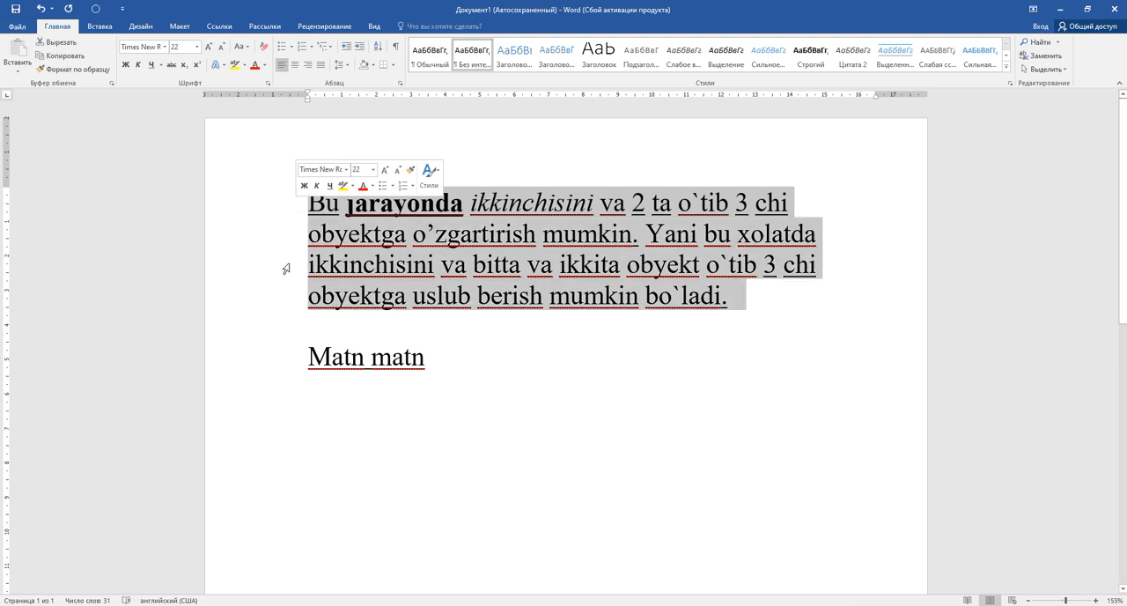
click(455, 362)
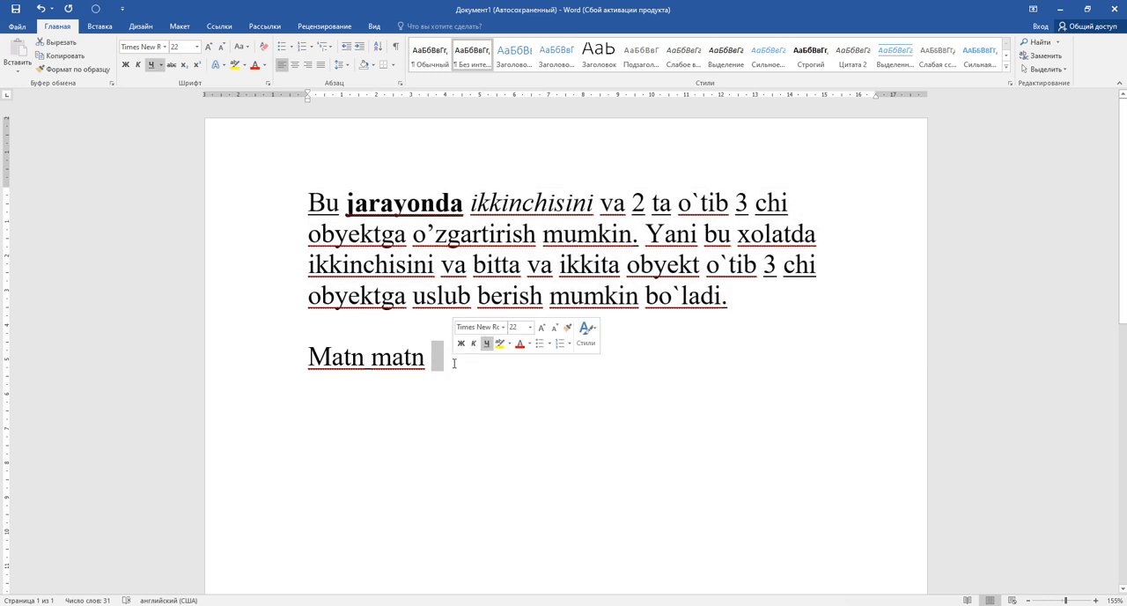
click(311, 203)
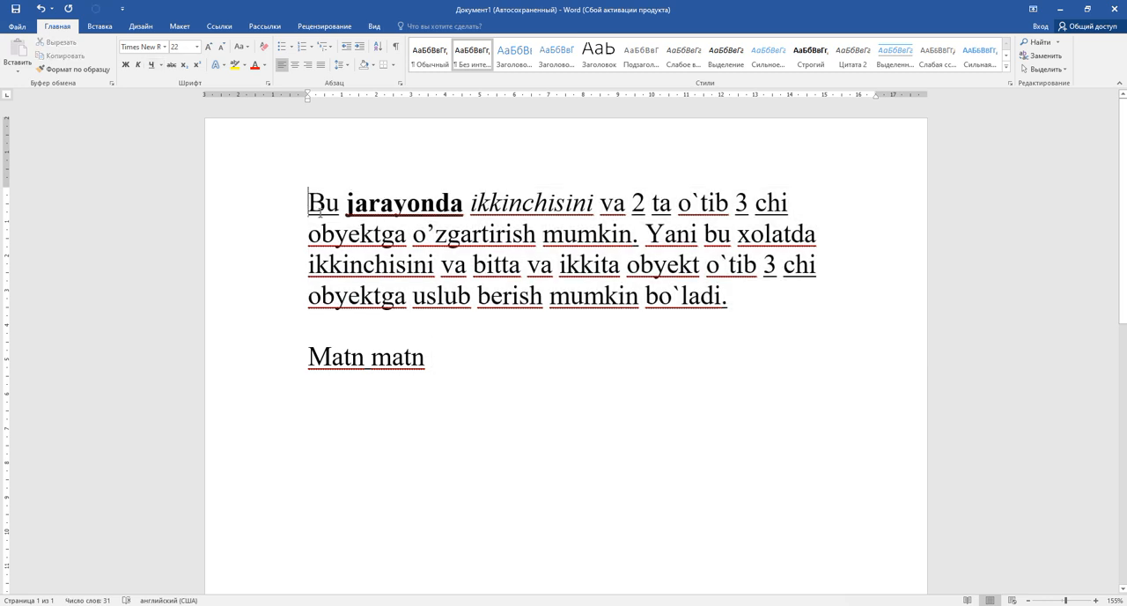
click(464, 208)
key(shift+Right)
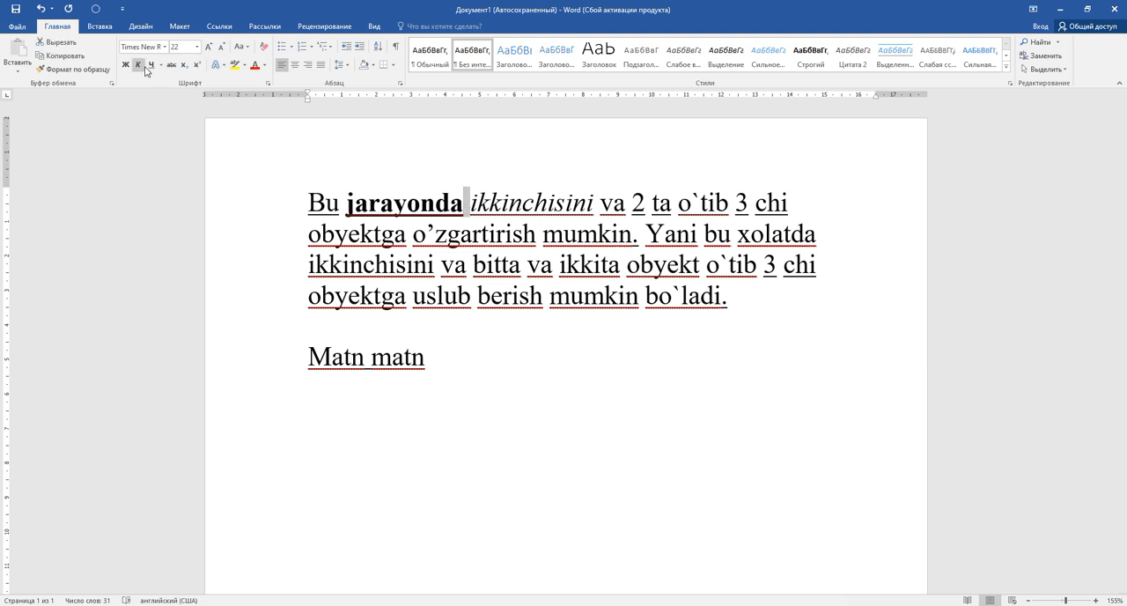
click(447, 355)
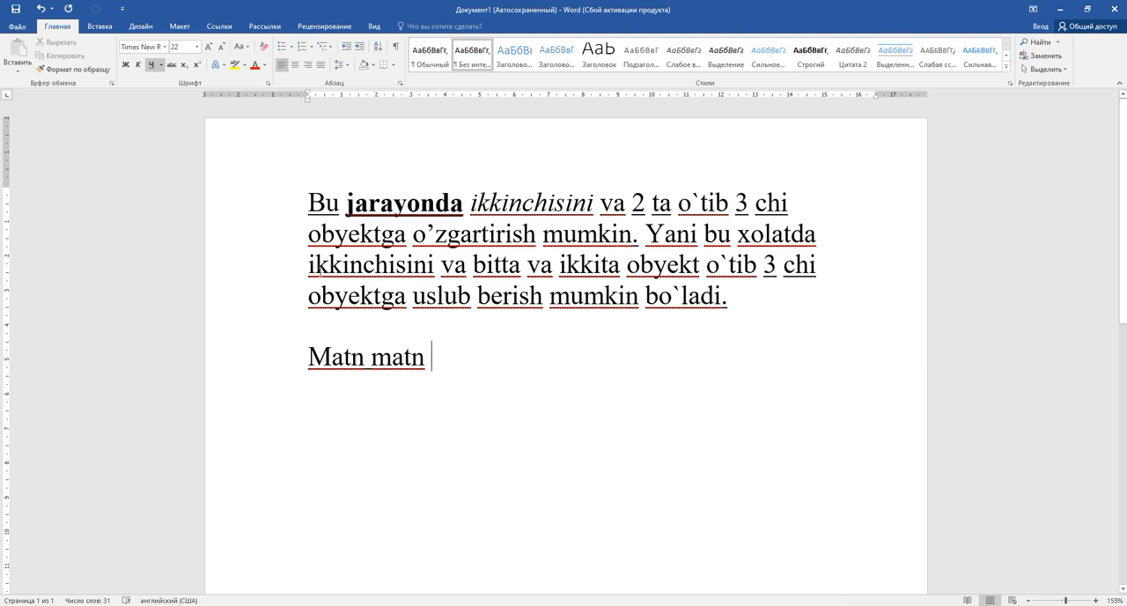
Cycle the word "obyektga" in the paragraph's last line three times through the letter-case variants
key(ctrl+u)
click(338, 297)
text(#)
key(BackSpace)
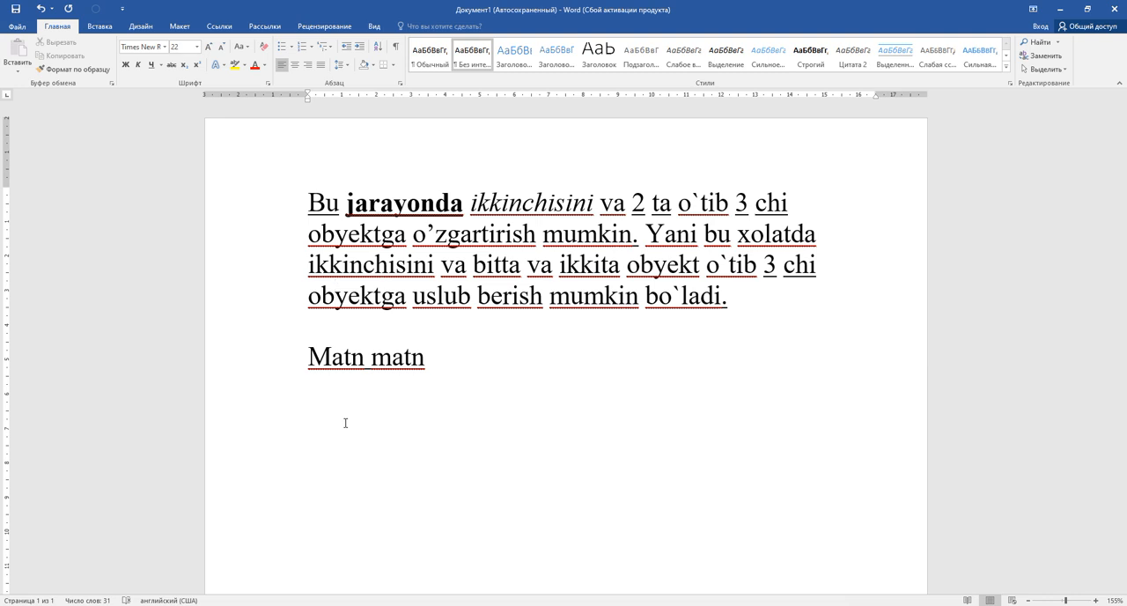
key(shift+F3)
key(shift+F3)
key(shift+F3)
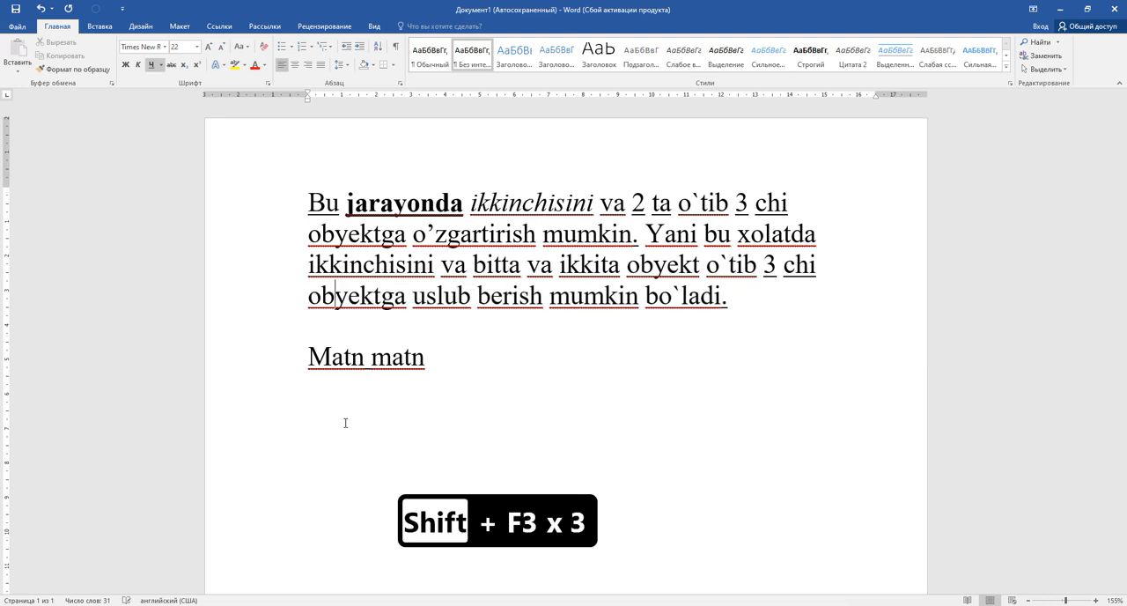
Cycle the word "obyektga" in the paragraph's last line through uppercase, lowercase and capitalized forms, finishing in lowercase
key(shift+F3)
key(shift+F3)
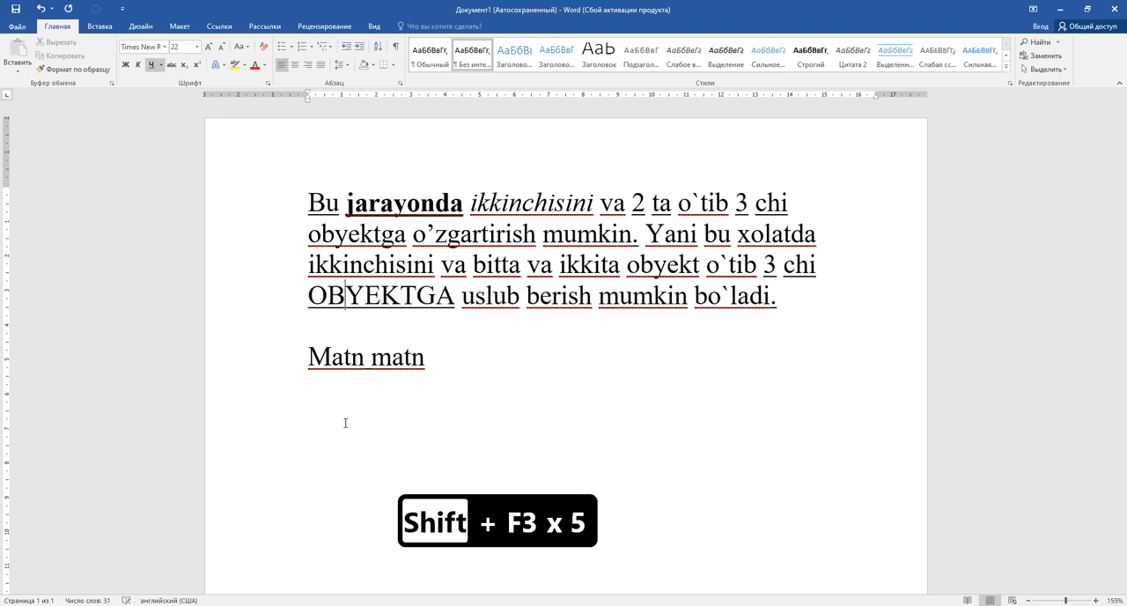
key(shift+F3)
key(shift+F3)
key(shift+F3)
key(shift+F3)
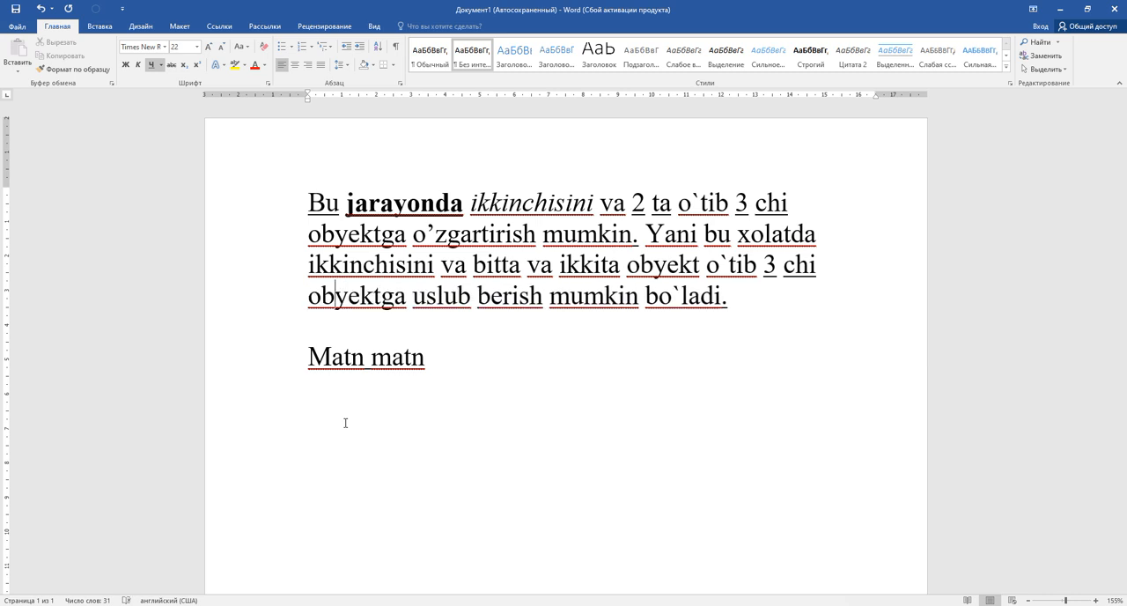
key(shift+F3)
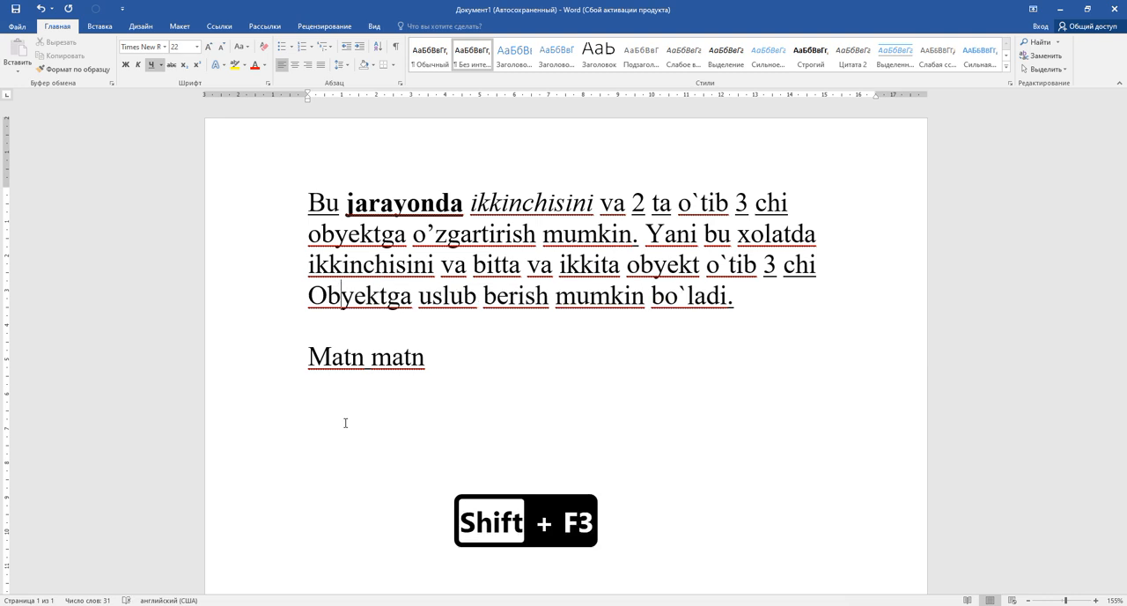
key(shift+F3)
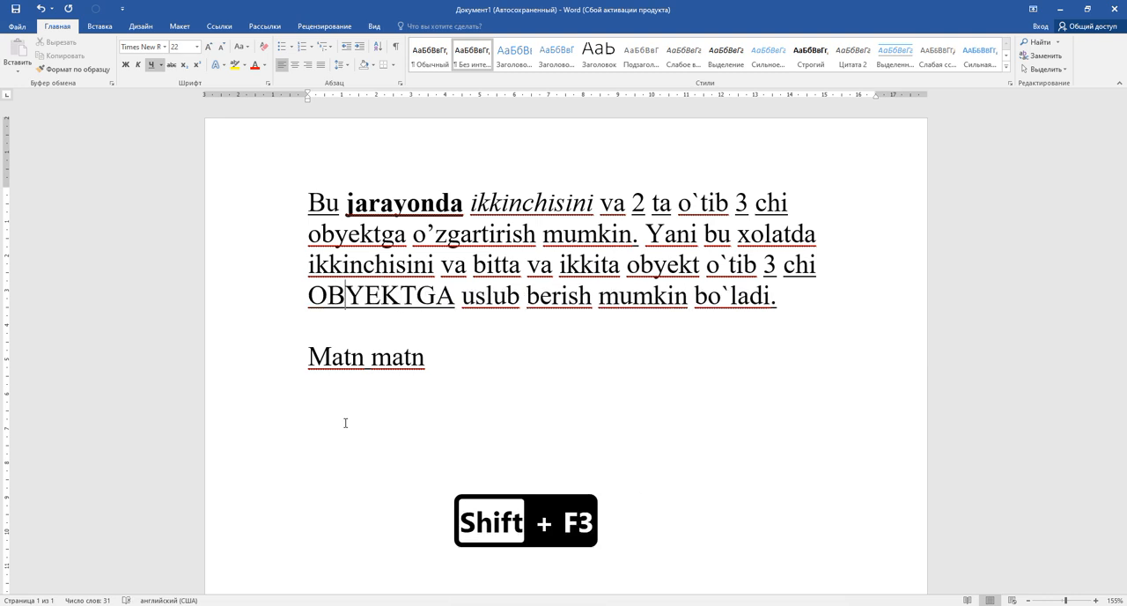
key(shift+F3)
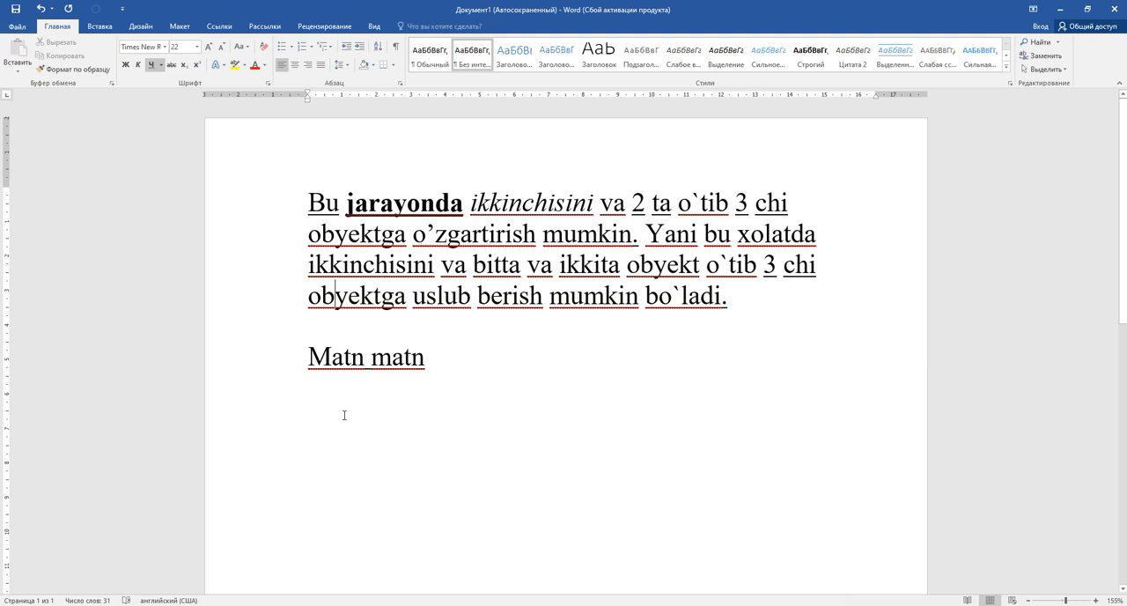
Try double and 1.5 line spacing on the whole first paragraph, ending with single spacing
drag(272, 214, 284, 296)
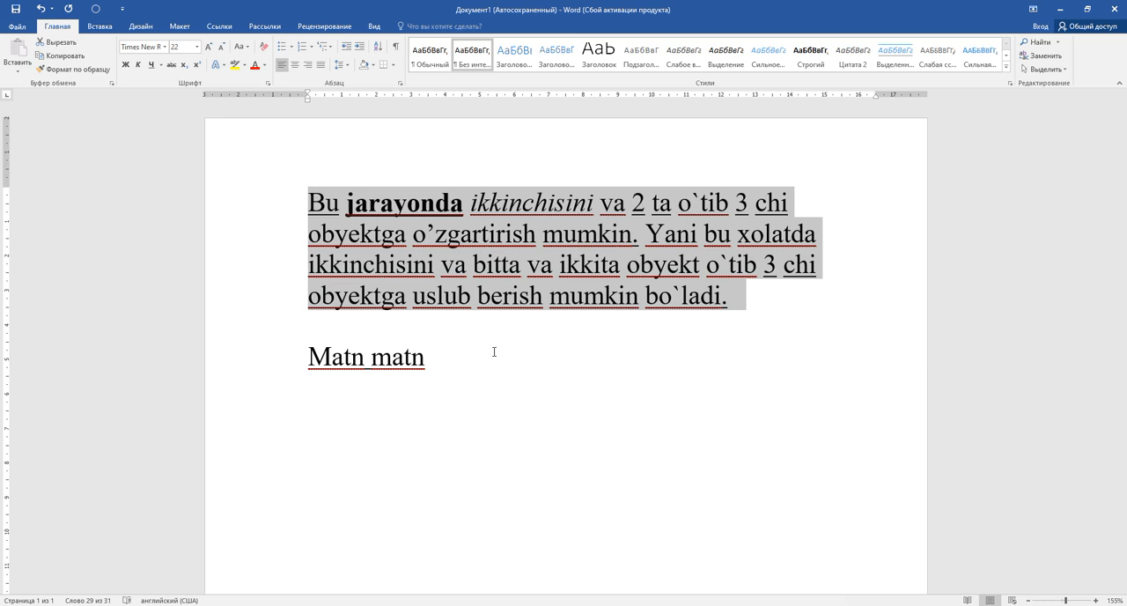
key(ctrl+2)
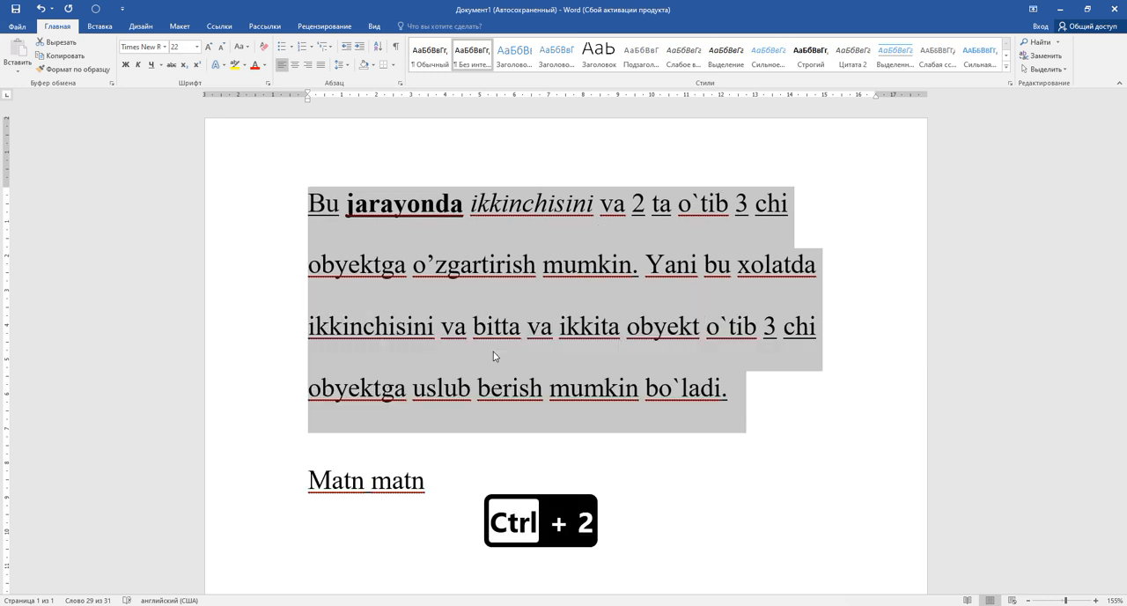
key(ctrl+3)
key(ctrl+4)
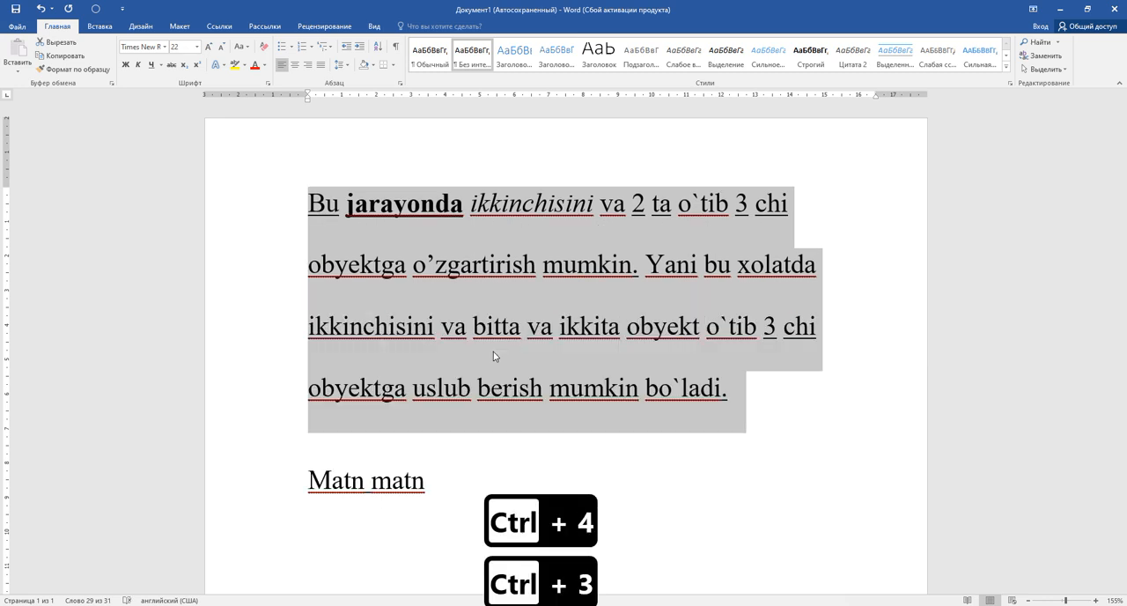
key(ctrl+5)
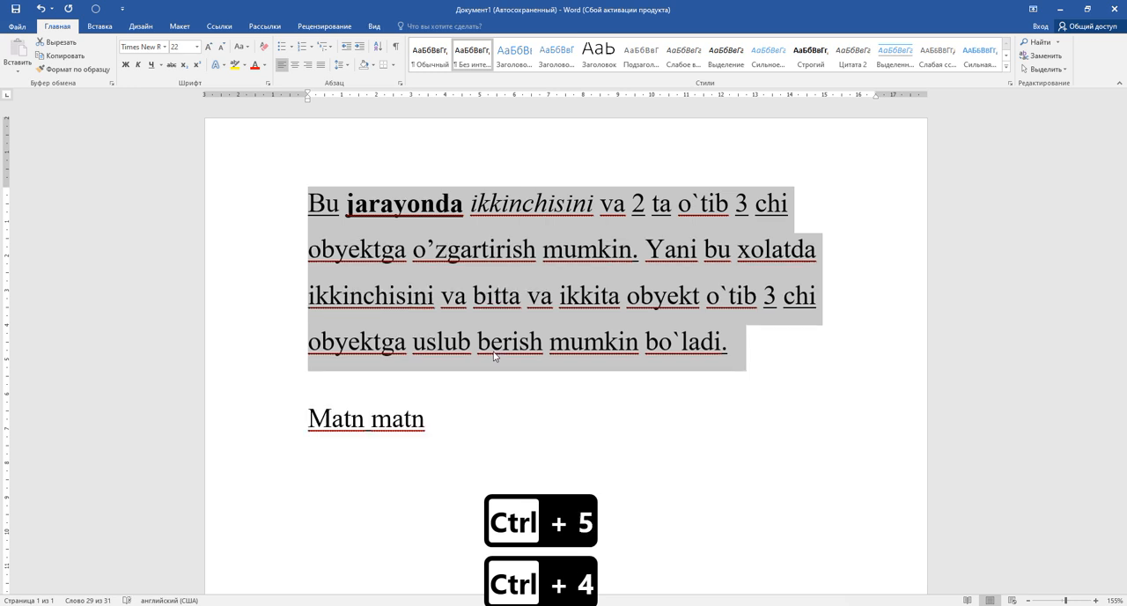
key(ctrl+1)
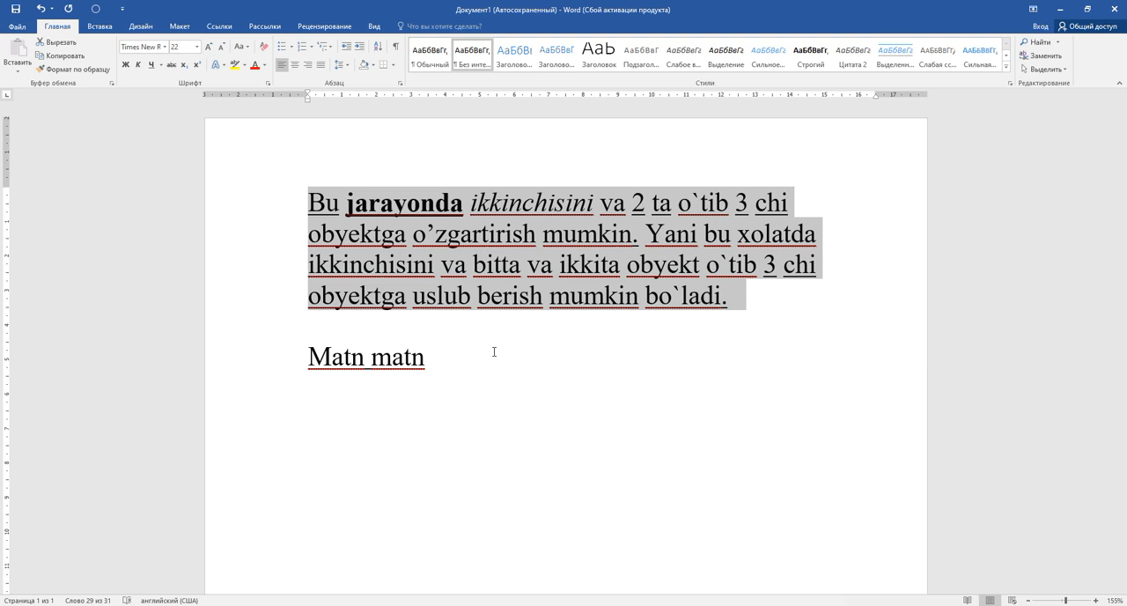
Run the selected paragraph twice more through double, 1.5 and single line spacing
key(ctrl+4)
key(ctrl+3)
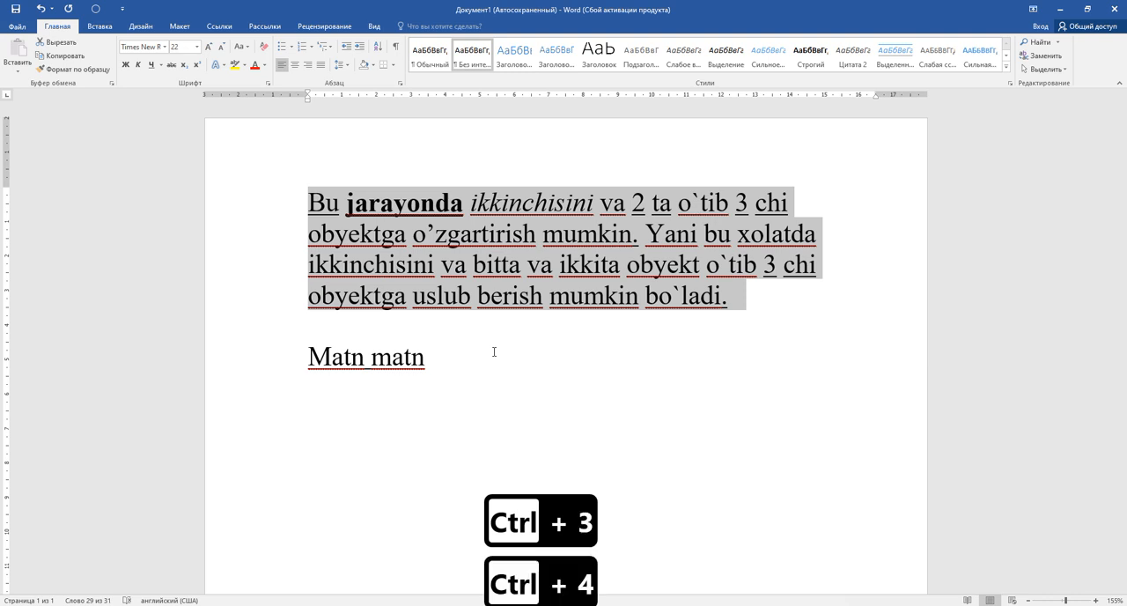
key(ctrl+2)
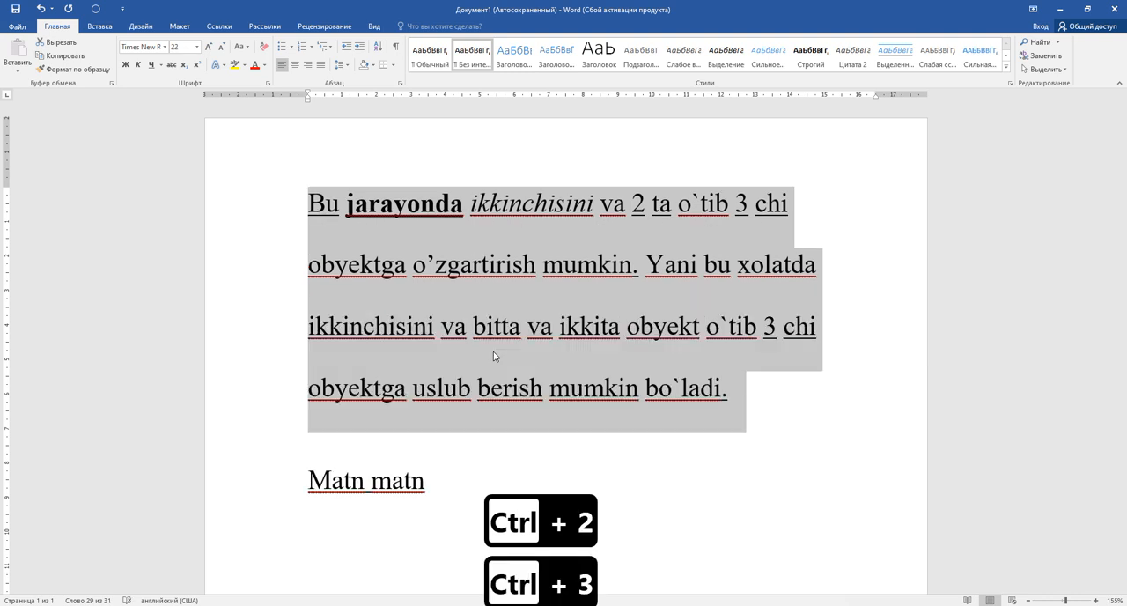
key(ctrl+3)
key(ctrl+4)
key(ctrl+5)
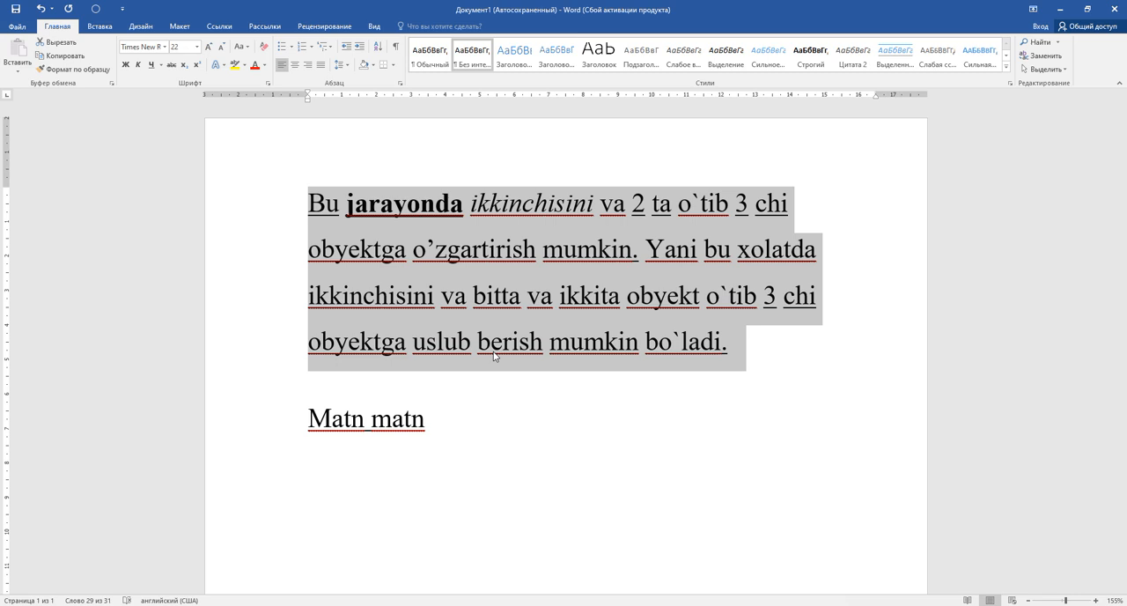
key(ctrl+1)
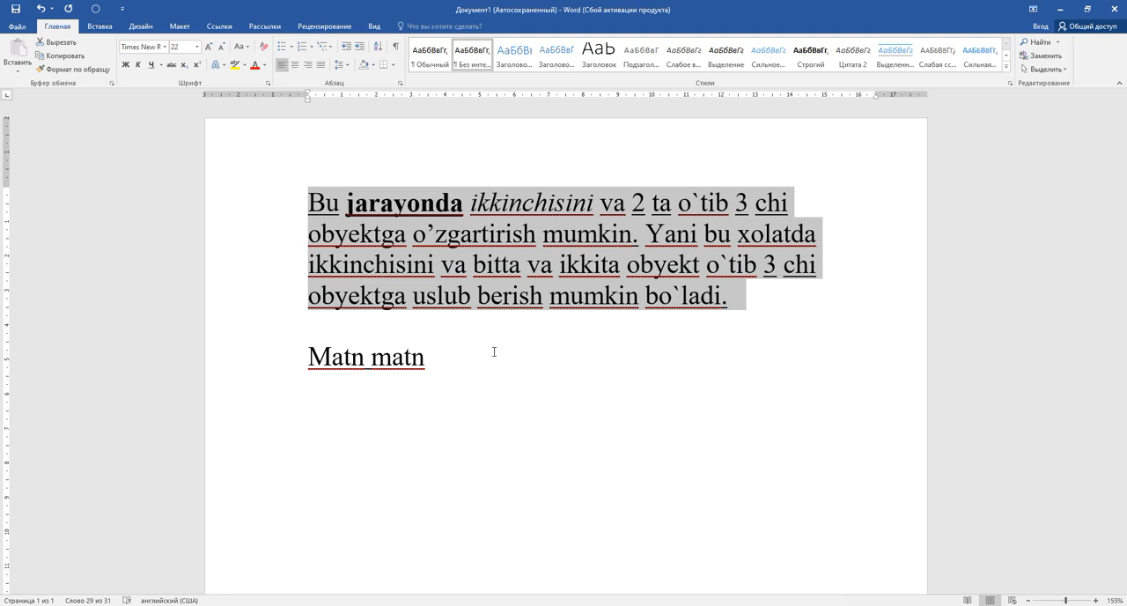
key(ctrl+2)
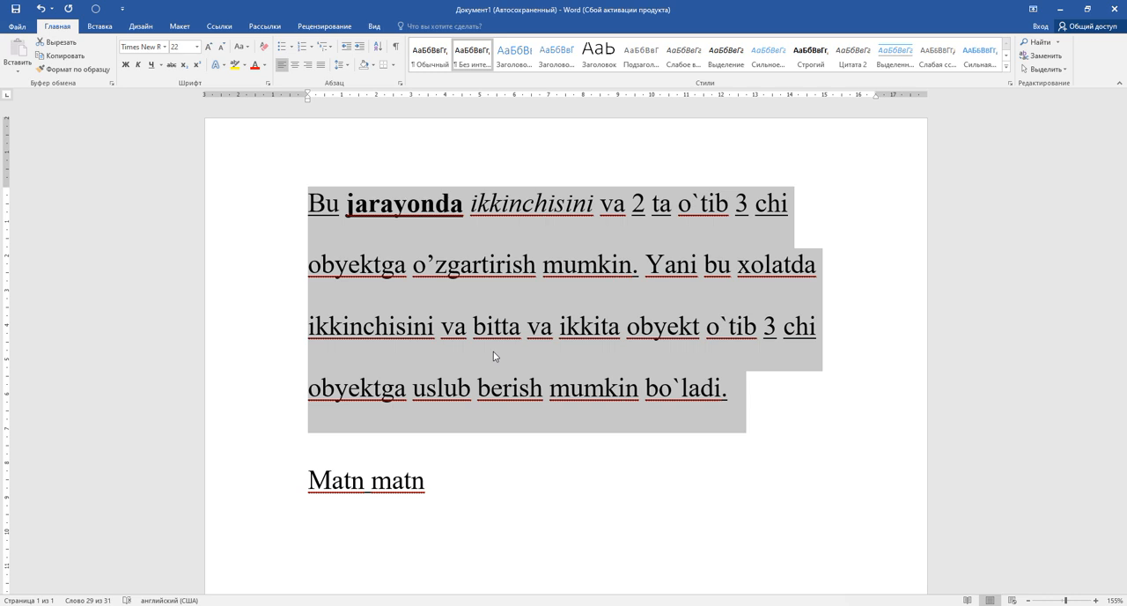
key(ctrl+5)
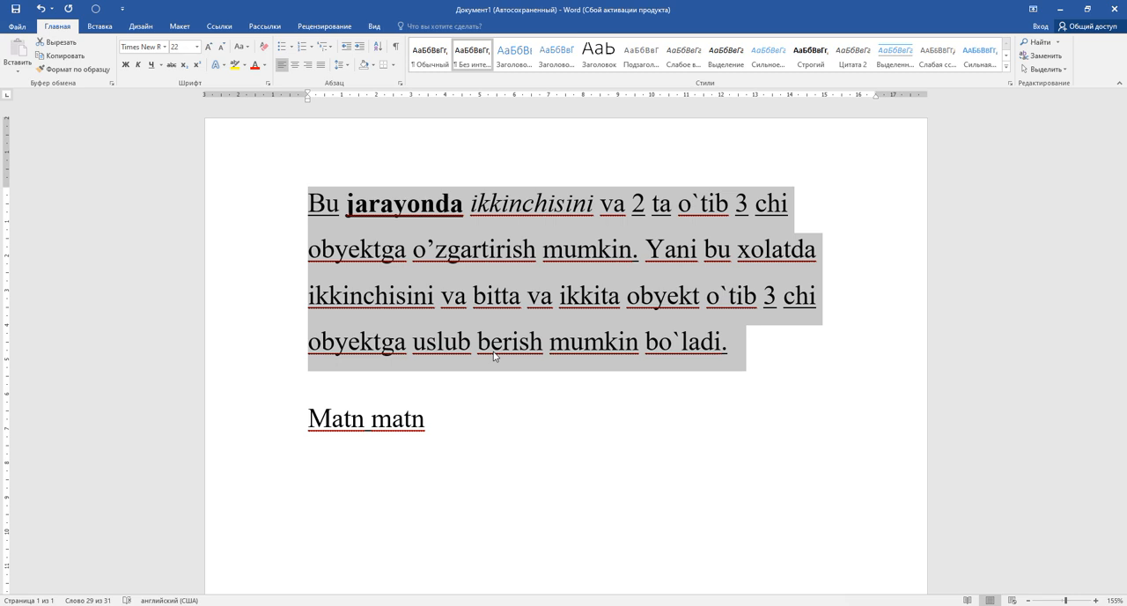
key(ctrl+1)
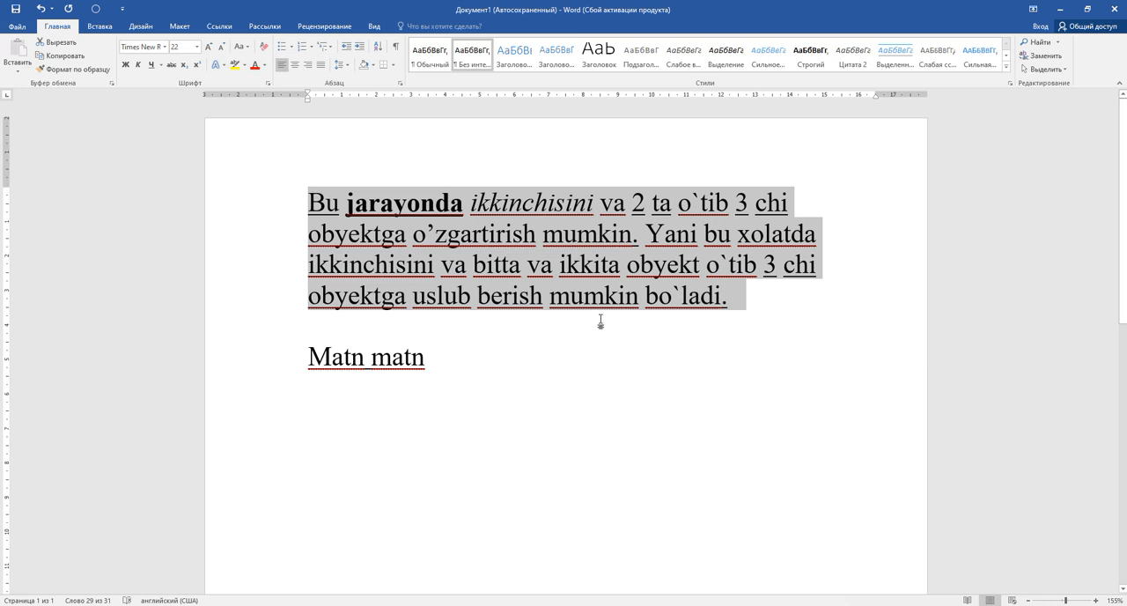
Justify the first paragraph and mark its two straight side edges with temporary red vertical lines, clearing them at the end
key(ctrl+j)
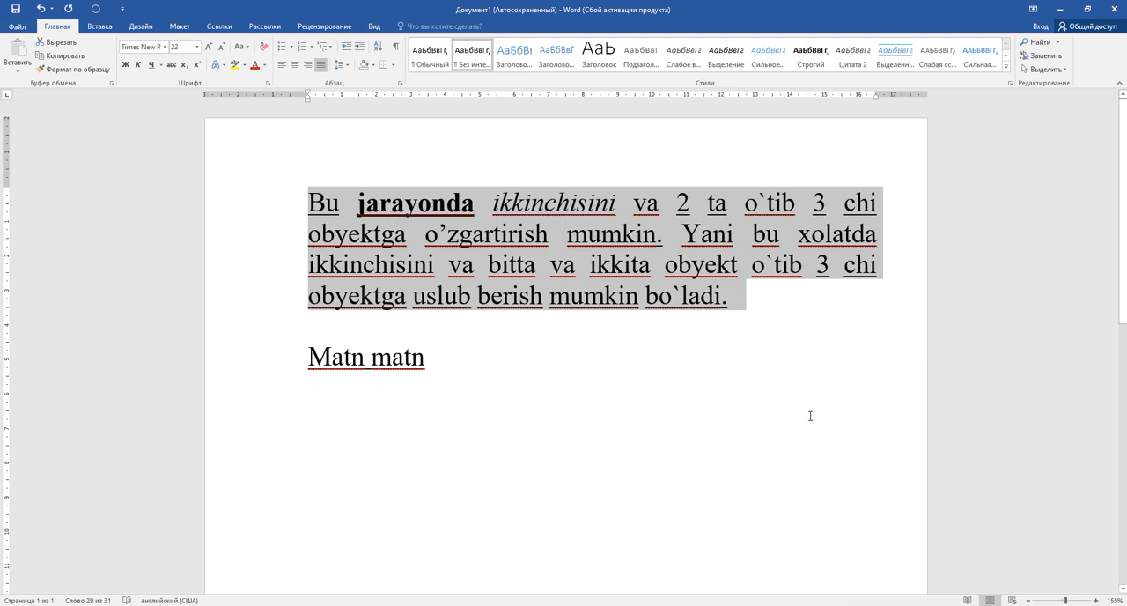
click(1003, 587)
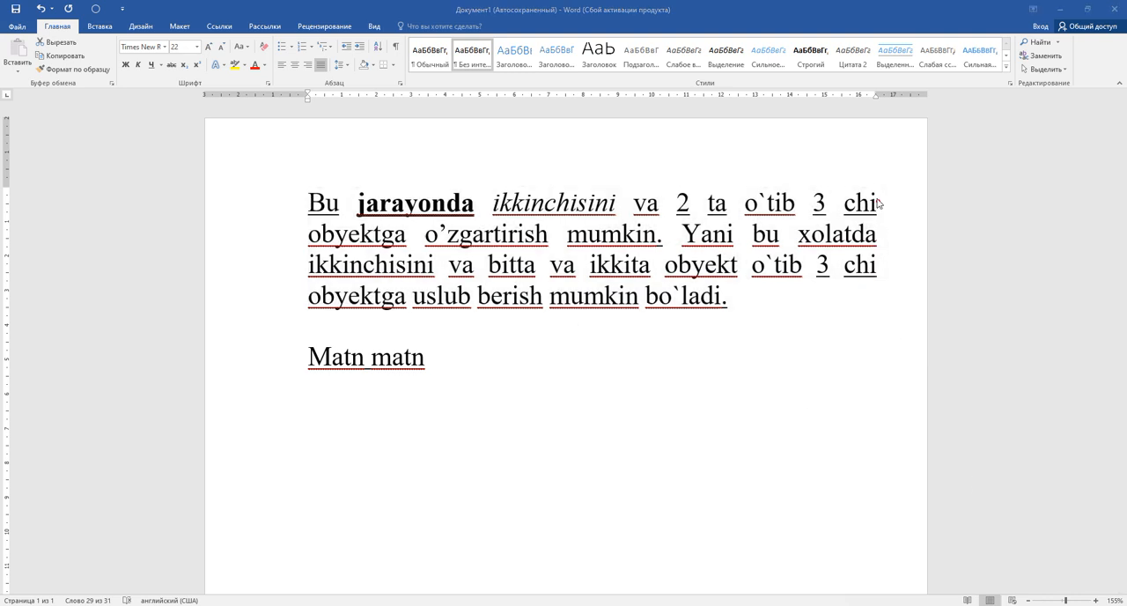
drag(877, 187, 879, 278)
drag(307, 186, 308, 307)
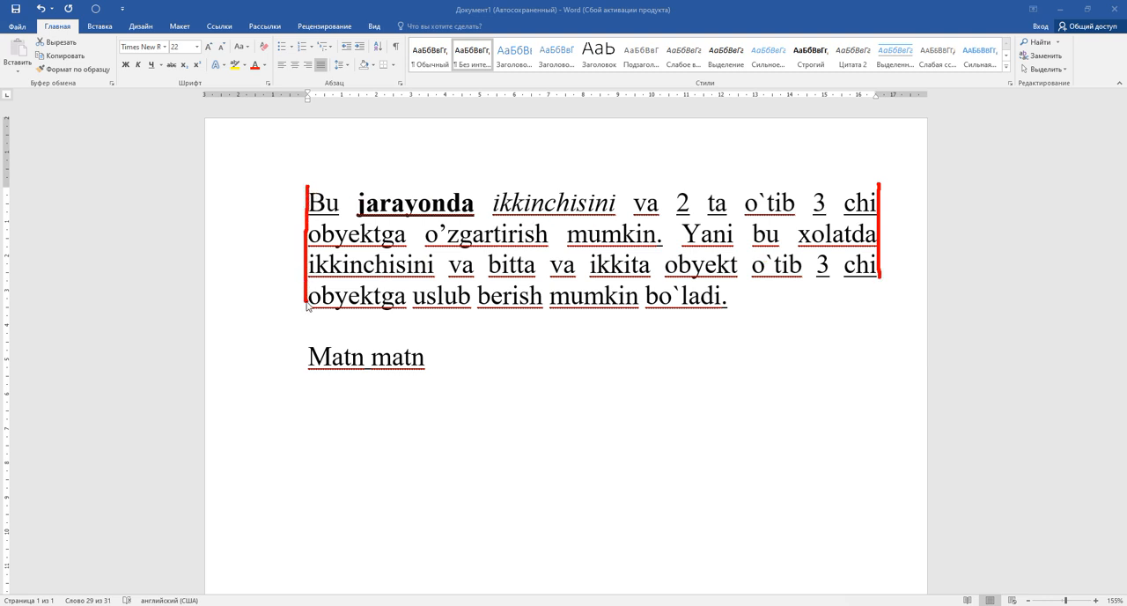
click(1005, 602)
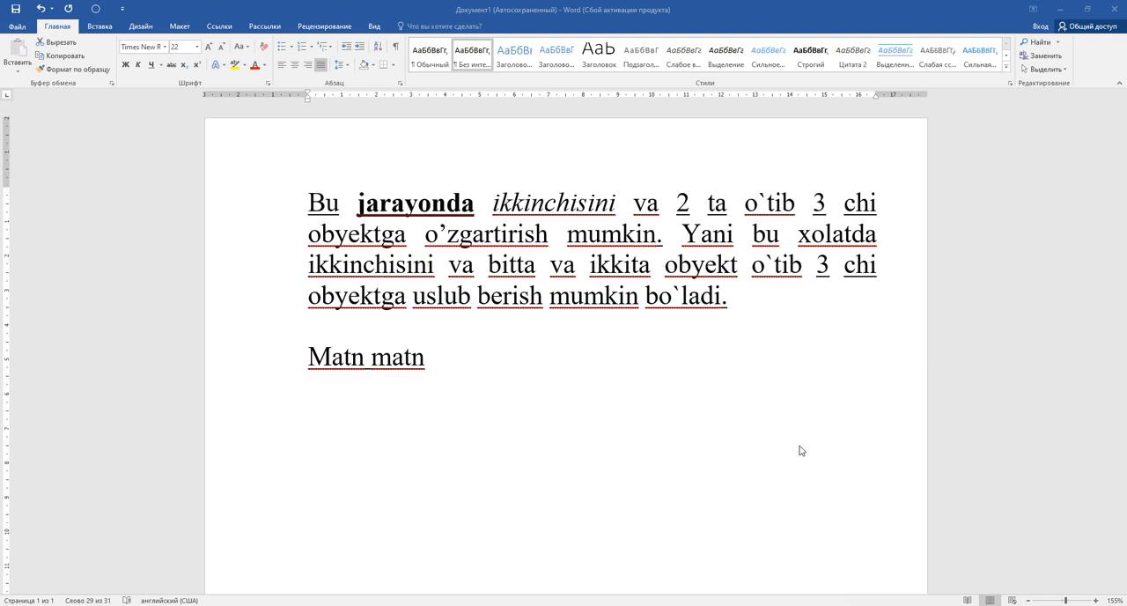
Show centered and right alignment on the whole first paragraph, finishing with left alignment
triple_click(748, 297)
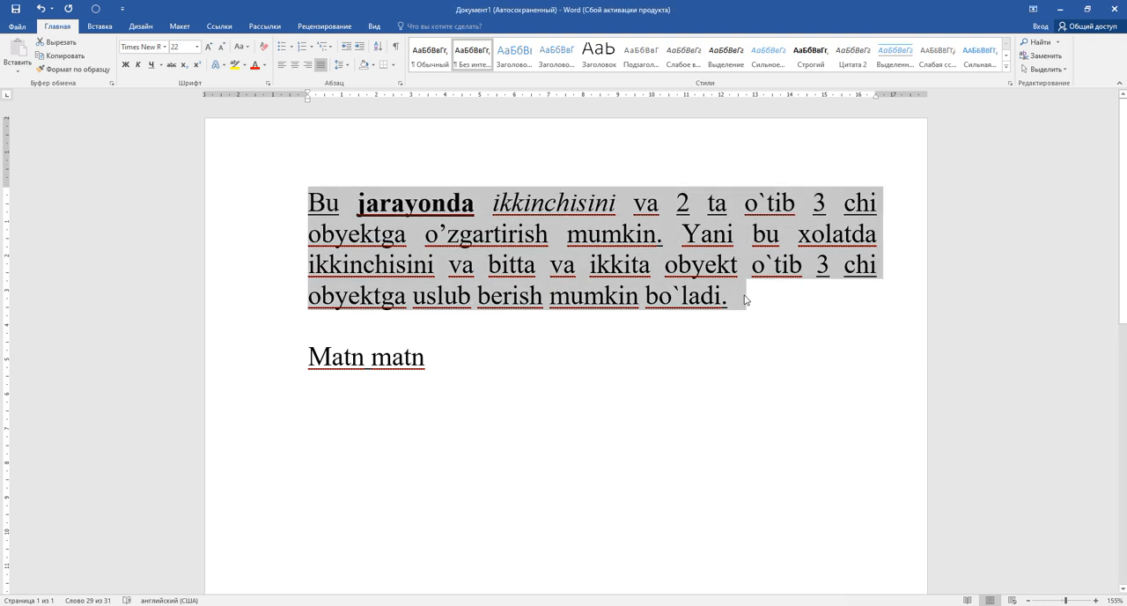
key(ctrl+e)
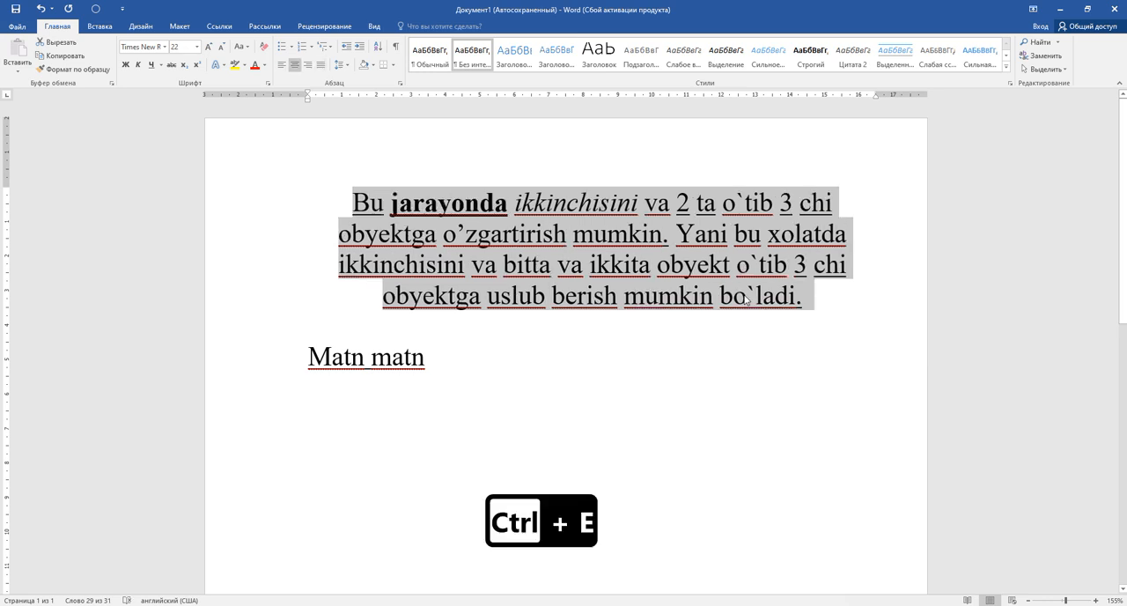
key(ctrl+r)
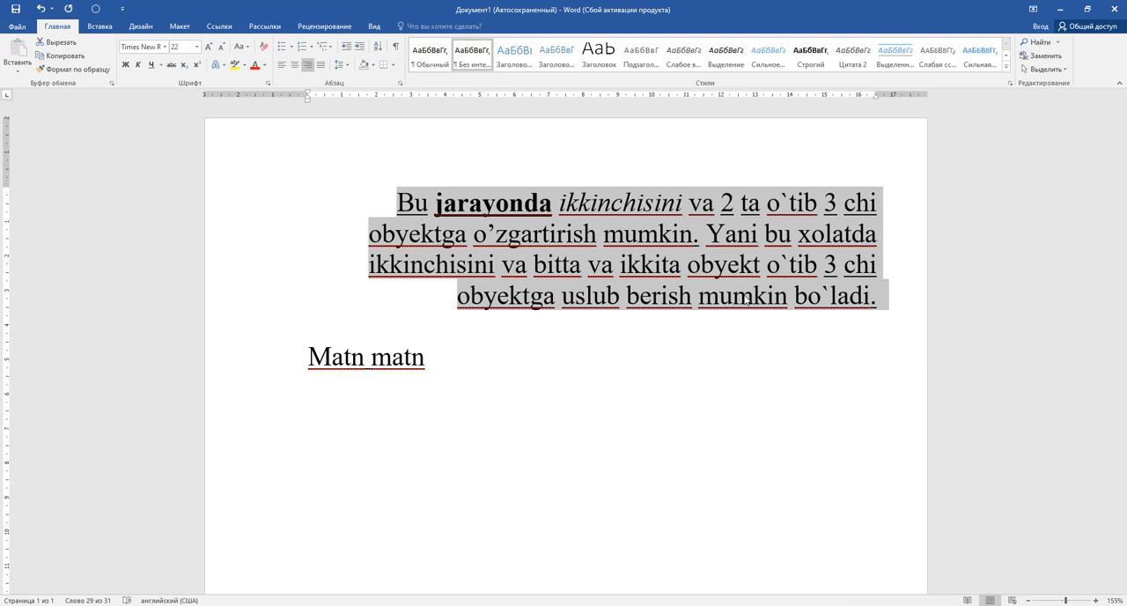
key(ctrl+l)
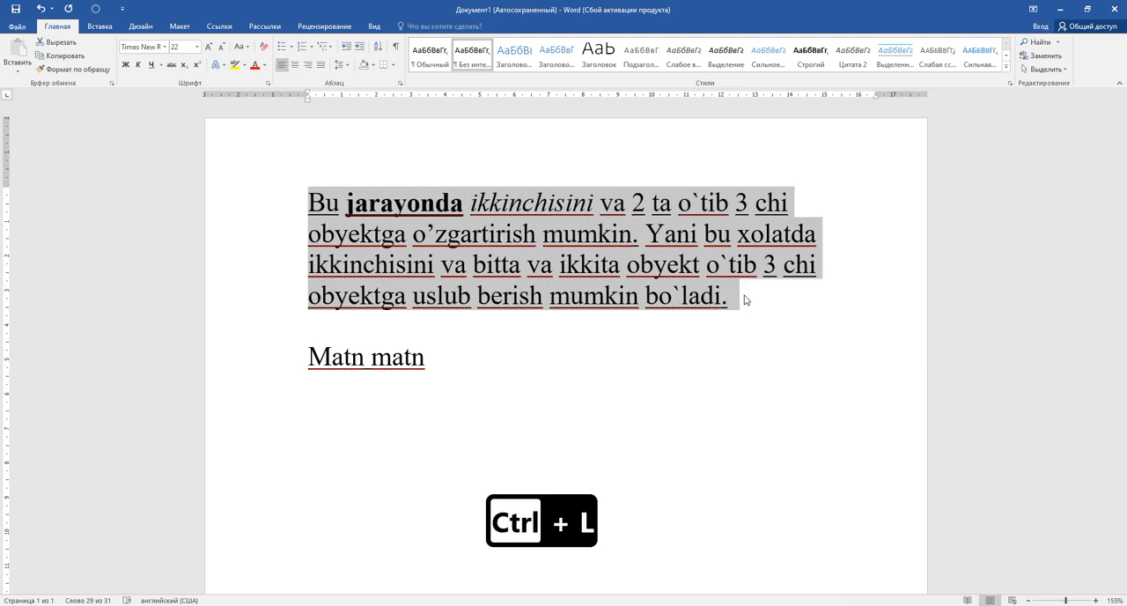